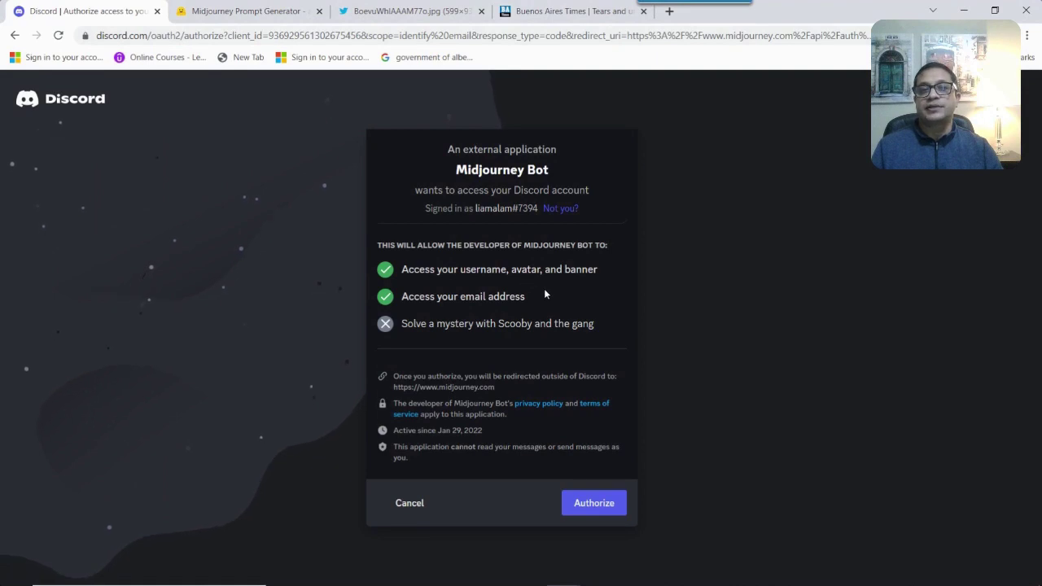
Authorize Midjourney Bot to access the Discord account and switch to the Discord desktop app
left_click(591, 505)
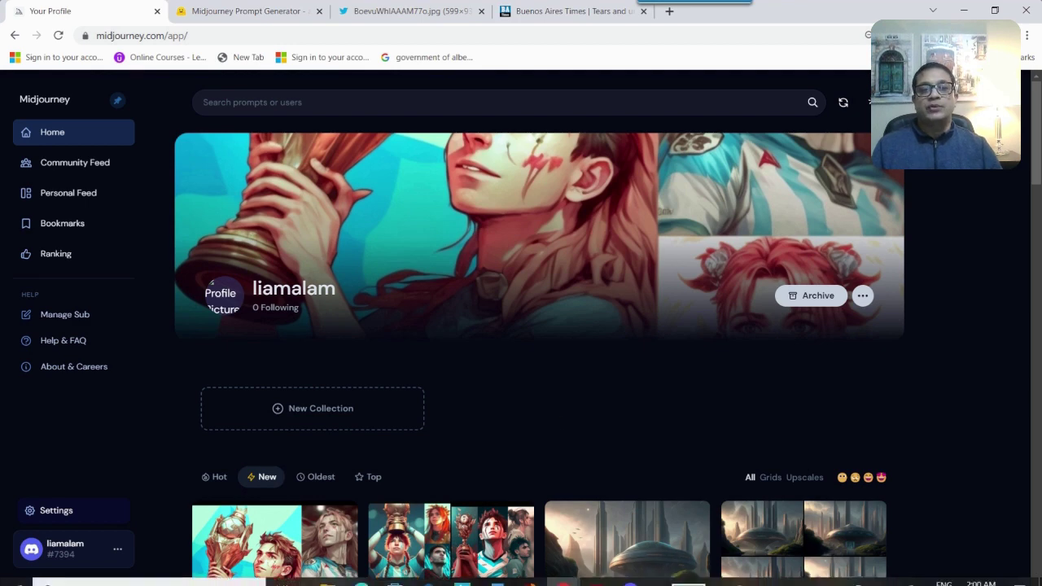
left_click(630, 574)
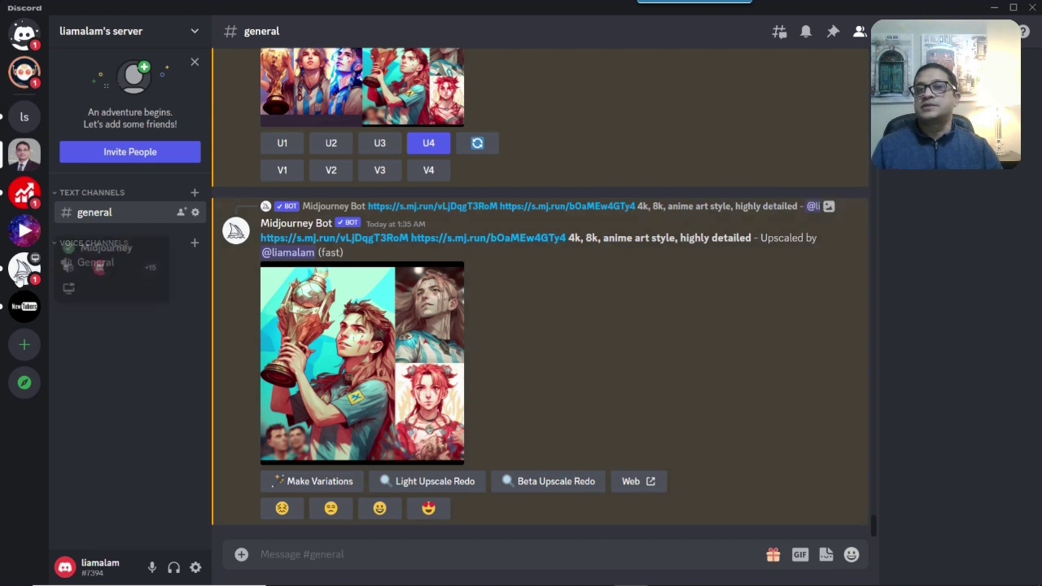
Open the Midjourney server and look through its channels, from the chat and showcase channels to the themed image generation ones
left_click(20, 269)
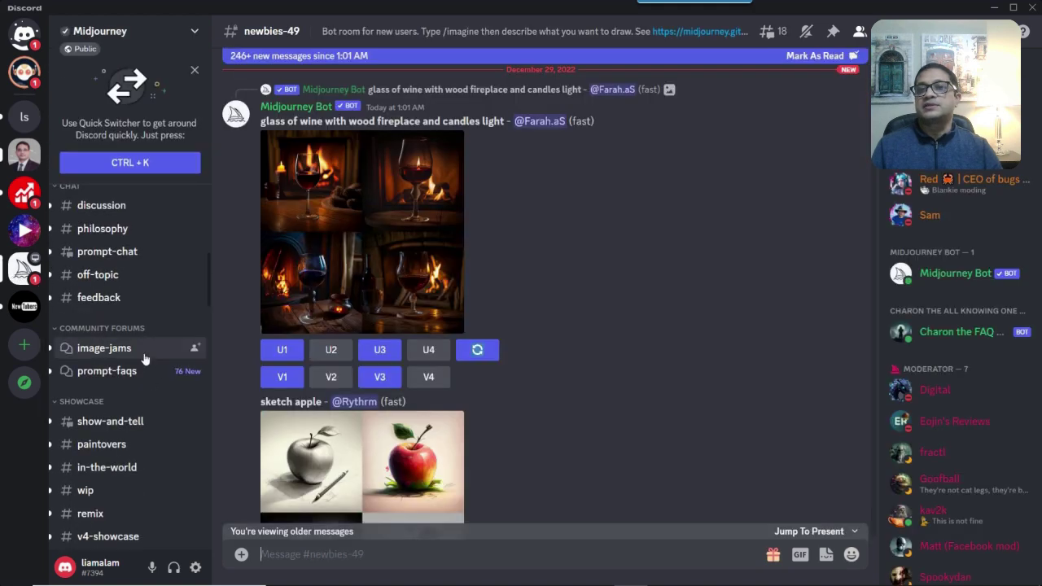
scroll(180, 387, "down", 5)
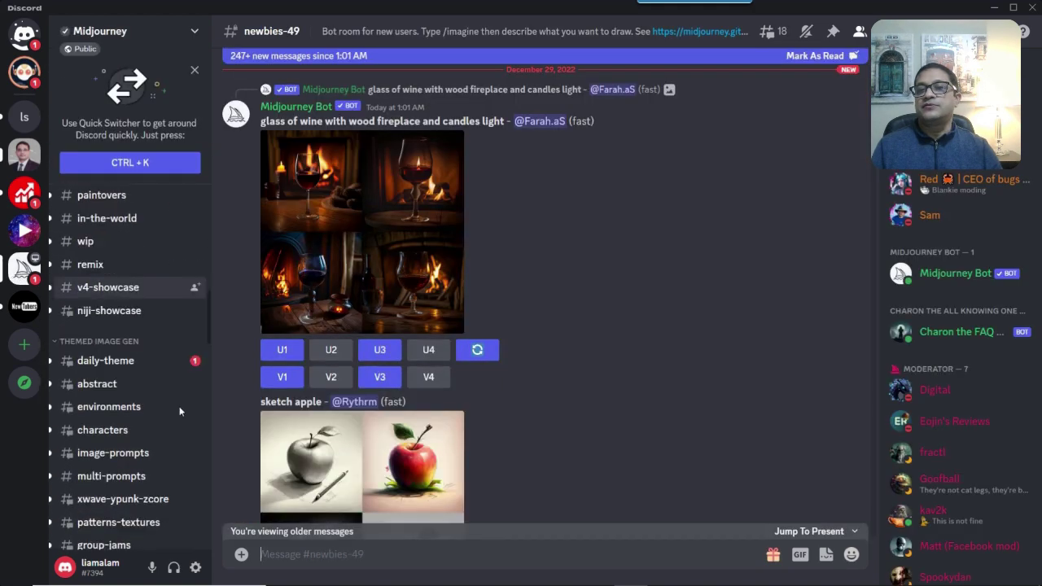
mouse_move(178, 405)
scroll(178, 407, "up", 3)
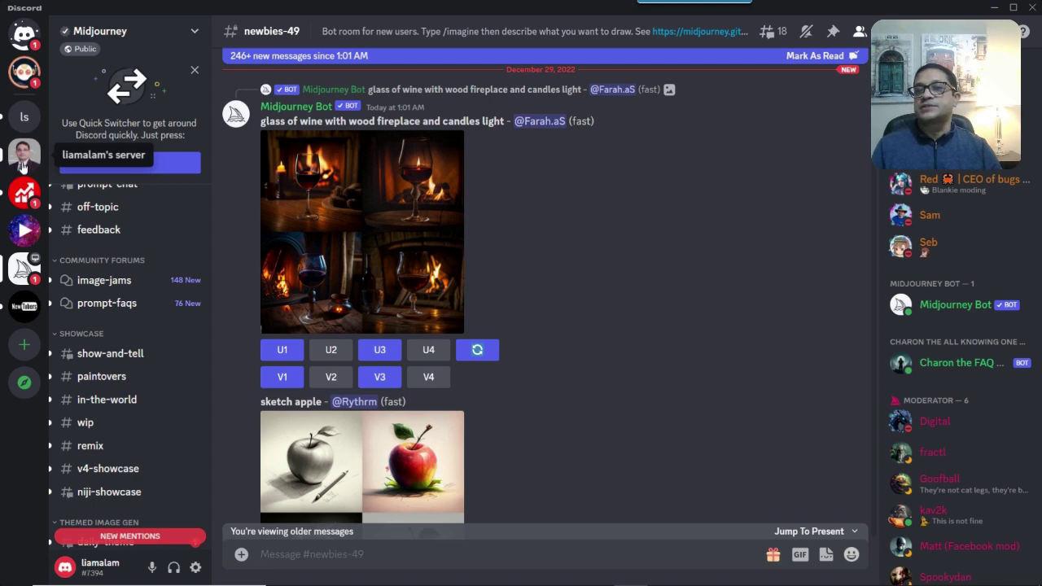
Upload the image file Messi to the general channel of the personal server and send it
left_click(22, 162)
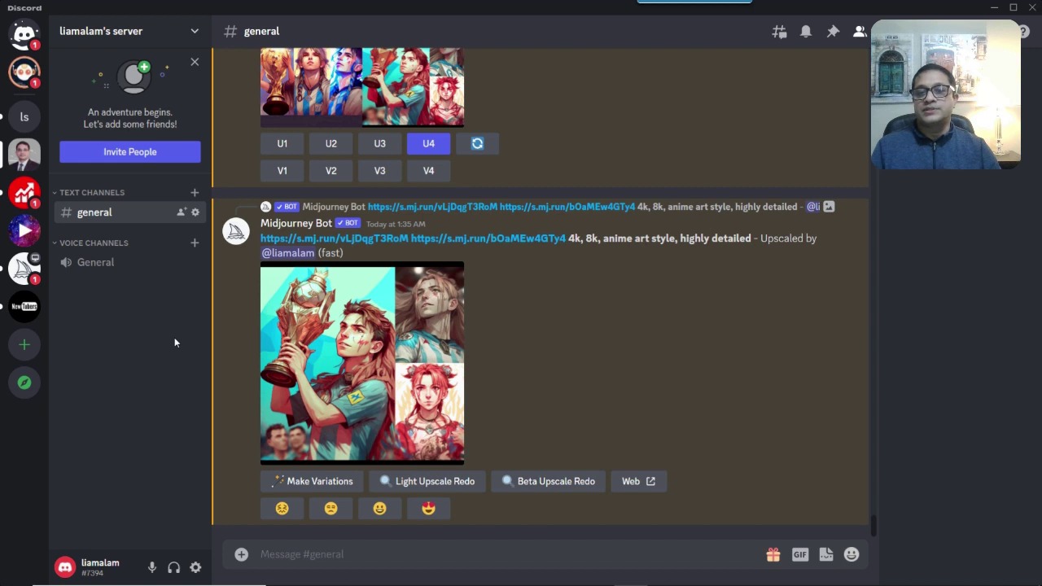
left_click(241, 554)
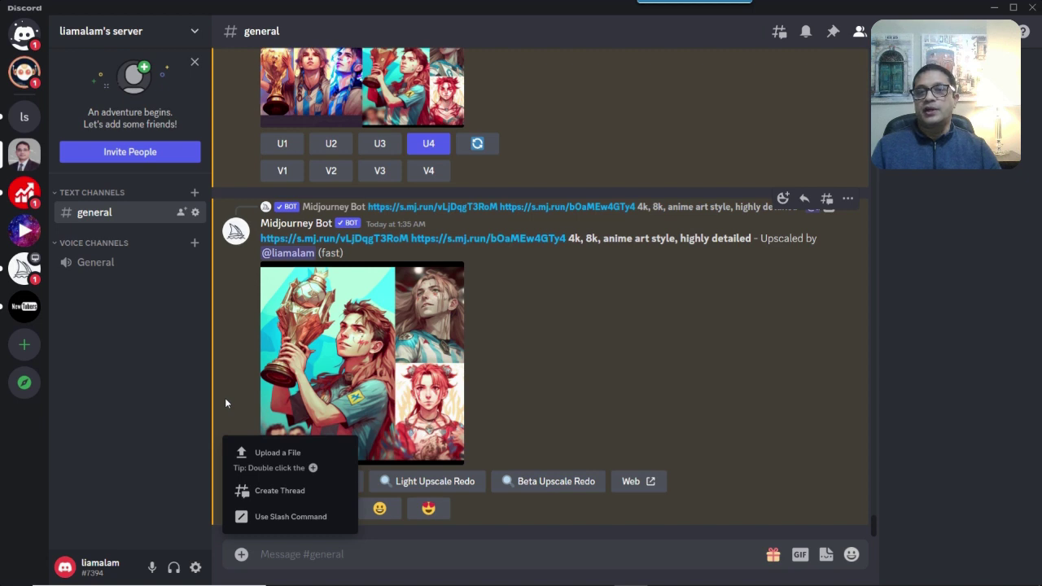
left_click(268, 454)
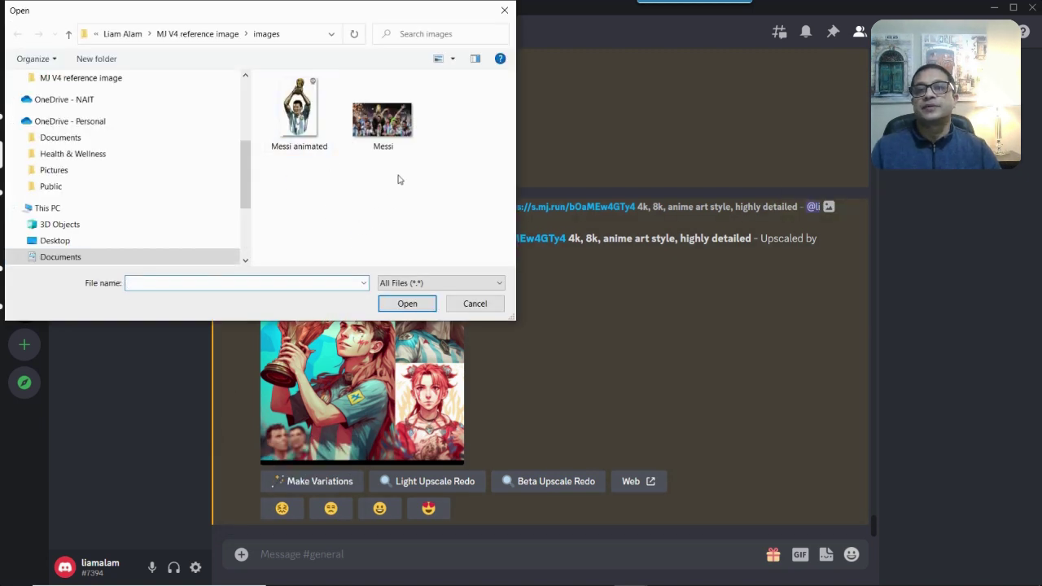
left_click(387, 128)
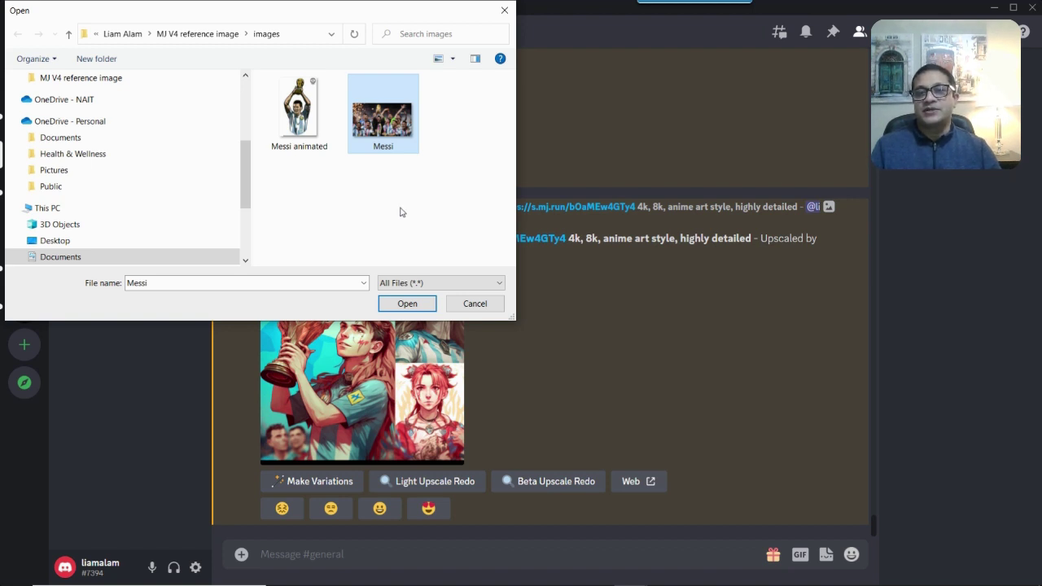
left_click(400, 308)
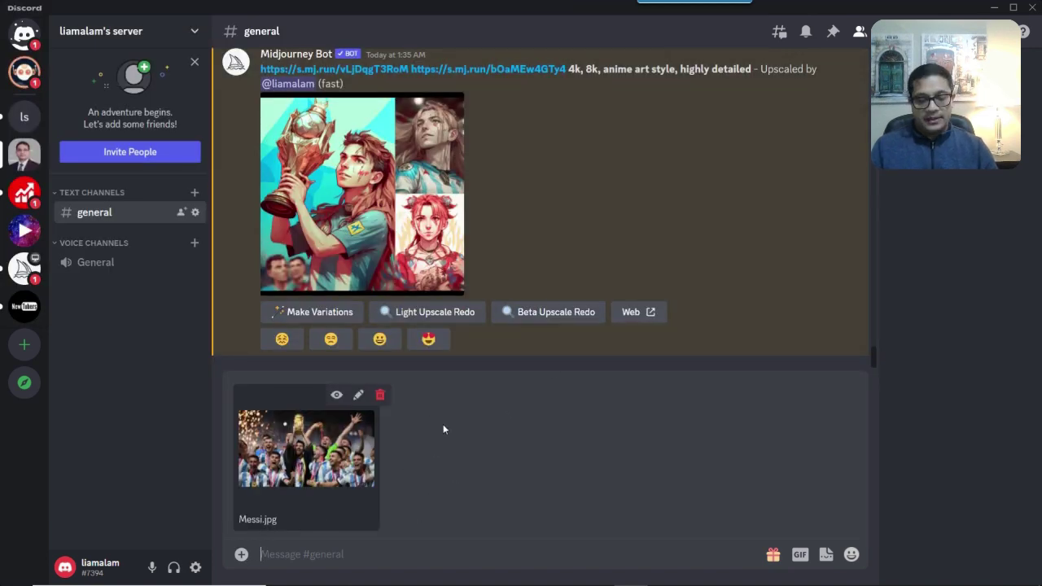
key("Return")
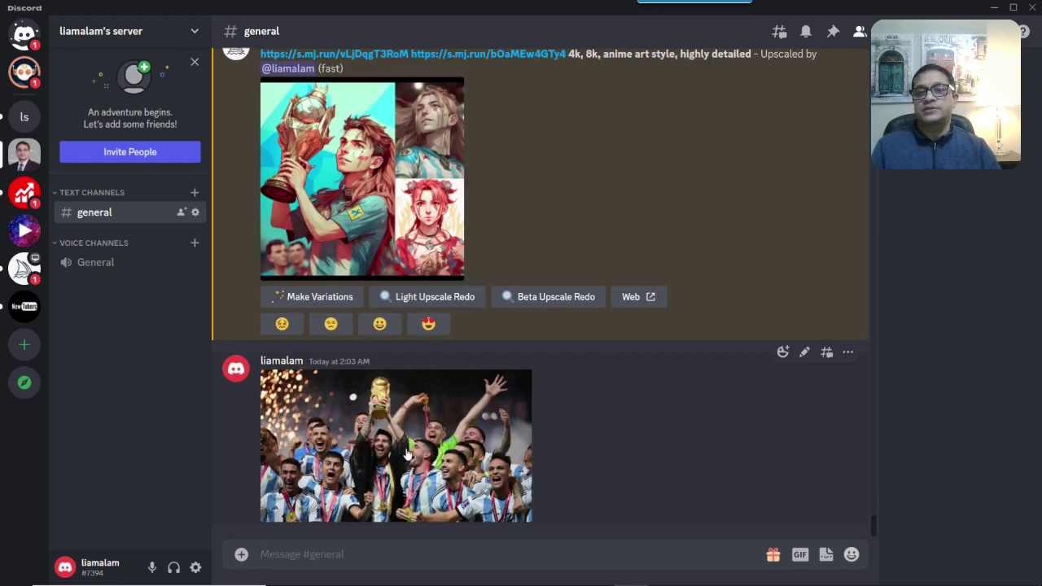
Upload the image file Messi animated to the general channel and send it
left_click(241, 556)
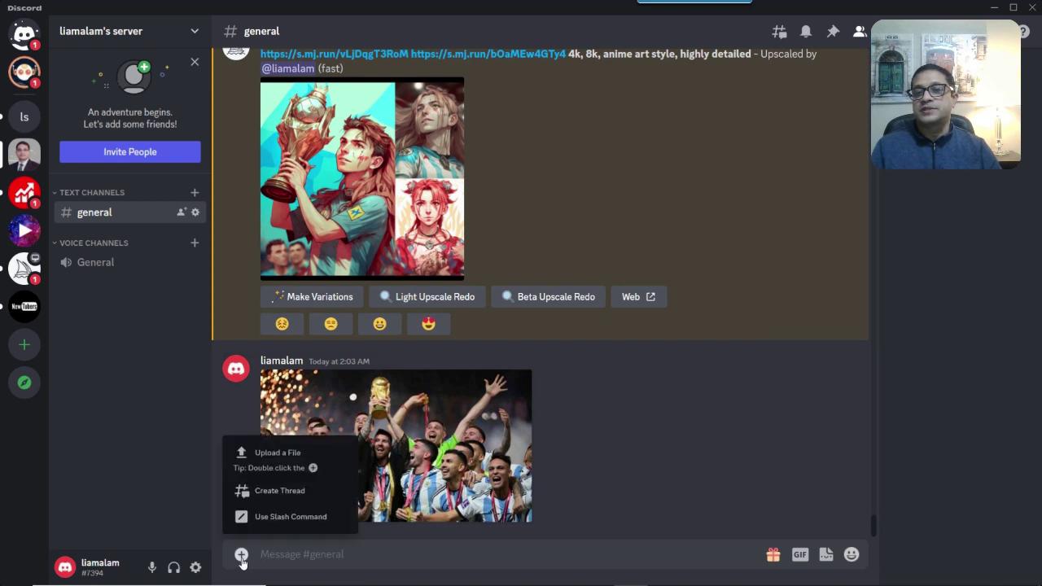
left_click(276, 453)
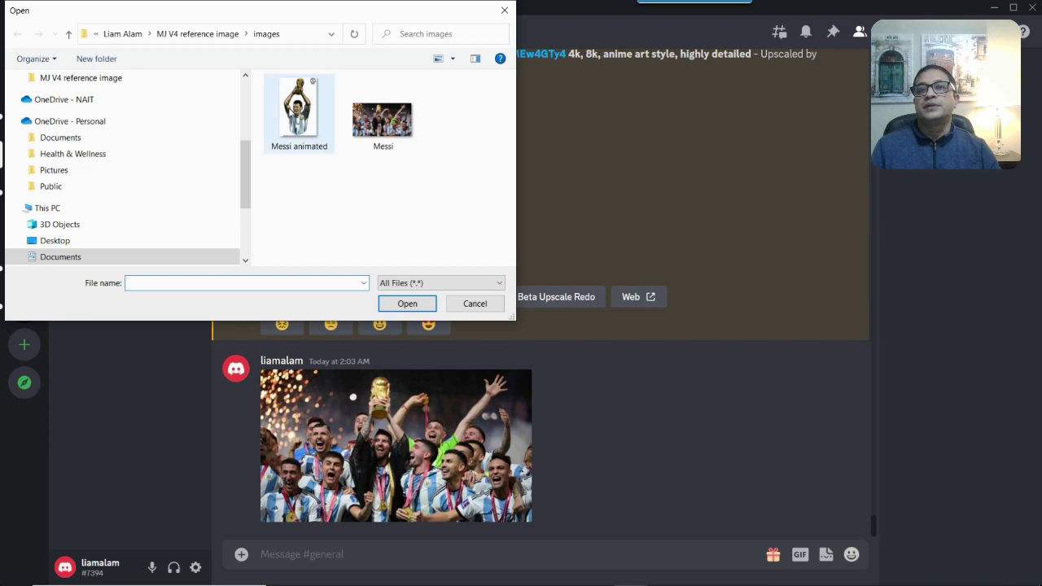
left_click(291, 113)
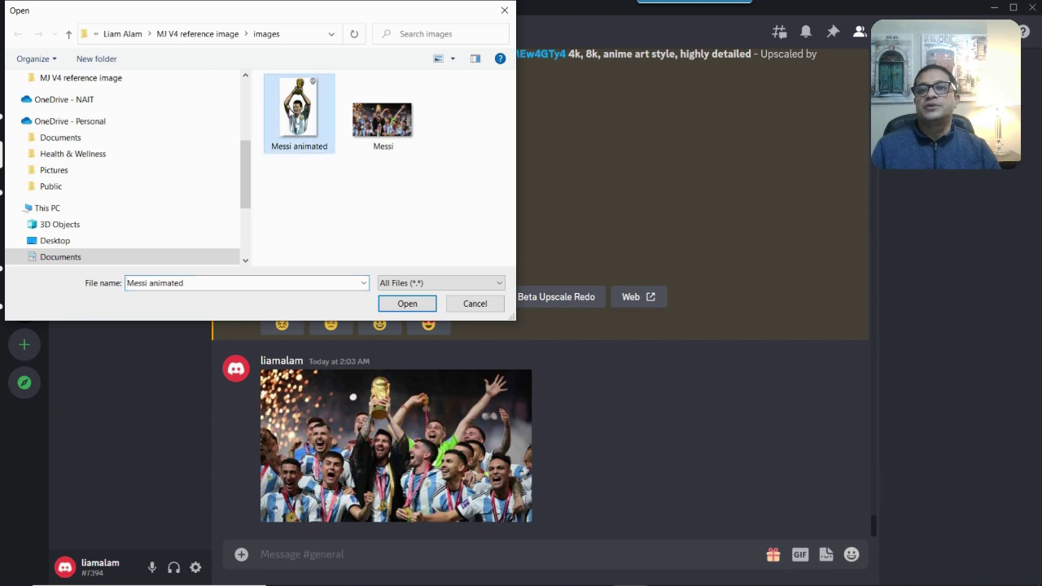
left_click(398, 308)
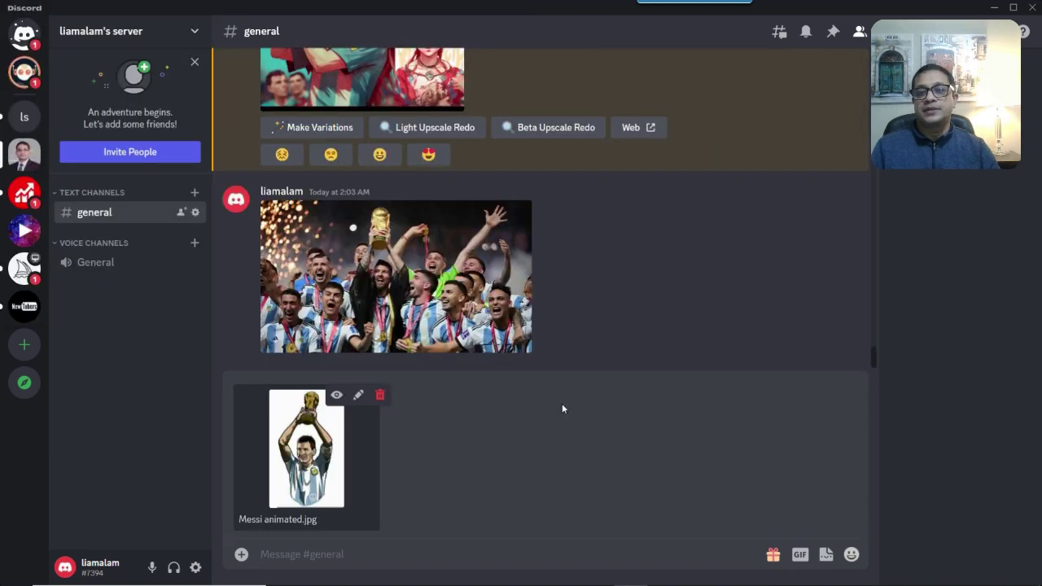
key("Return")
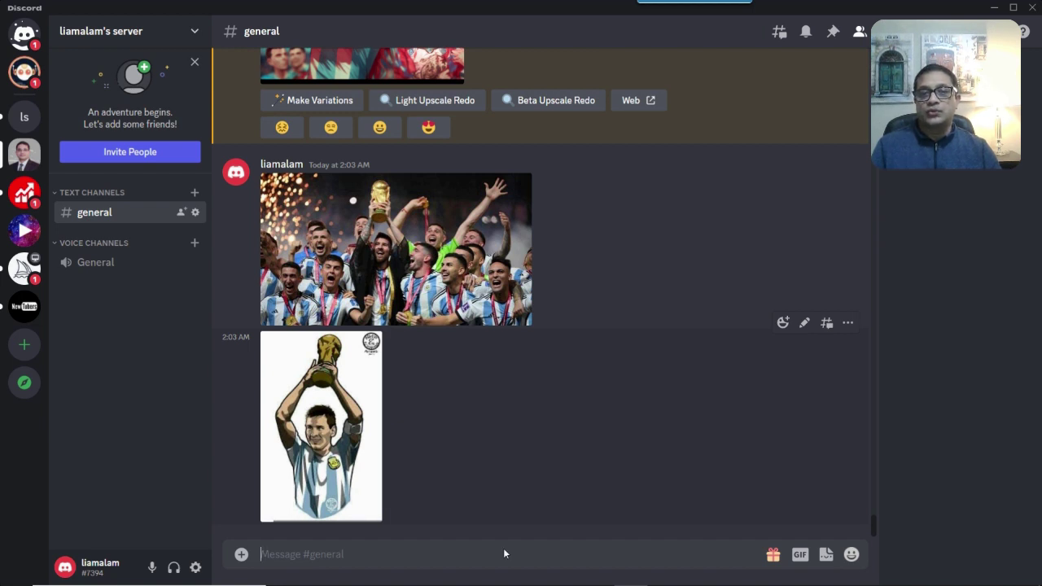
Switch to Chrome and examine the cartoon Messi image's web address and the options for copying the Buenos Aires Times photo's address
mouse_move(564, 574)
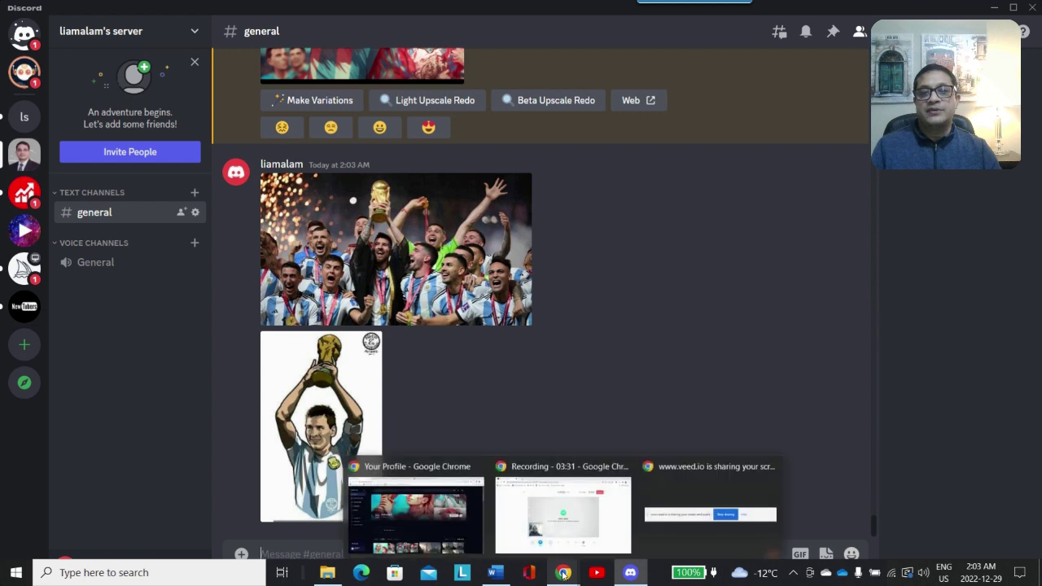
left_click(378, 465)
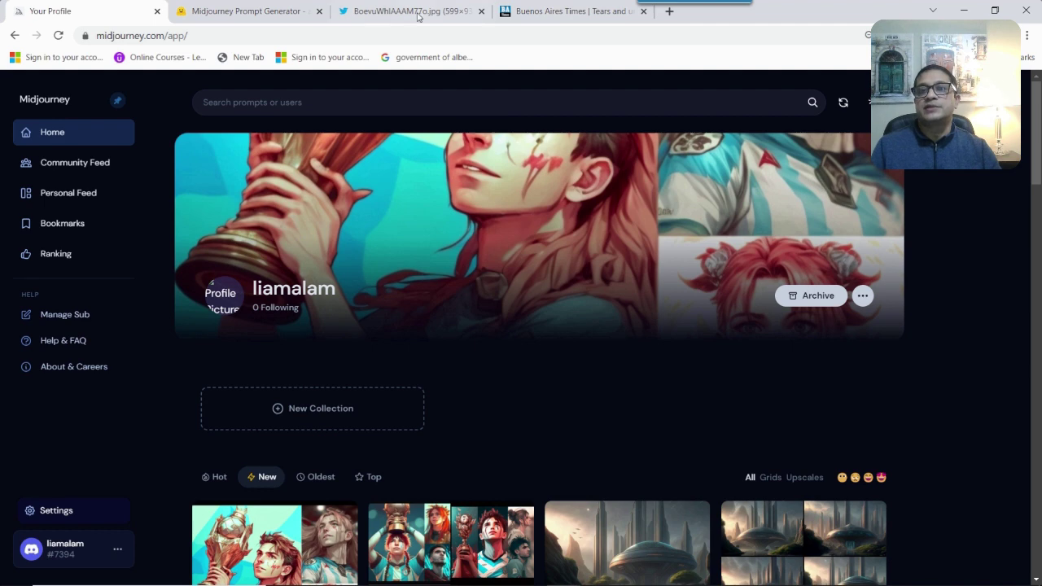
left_click(379, 12)
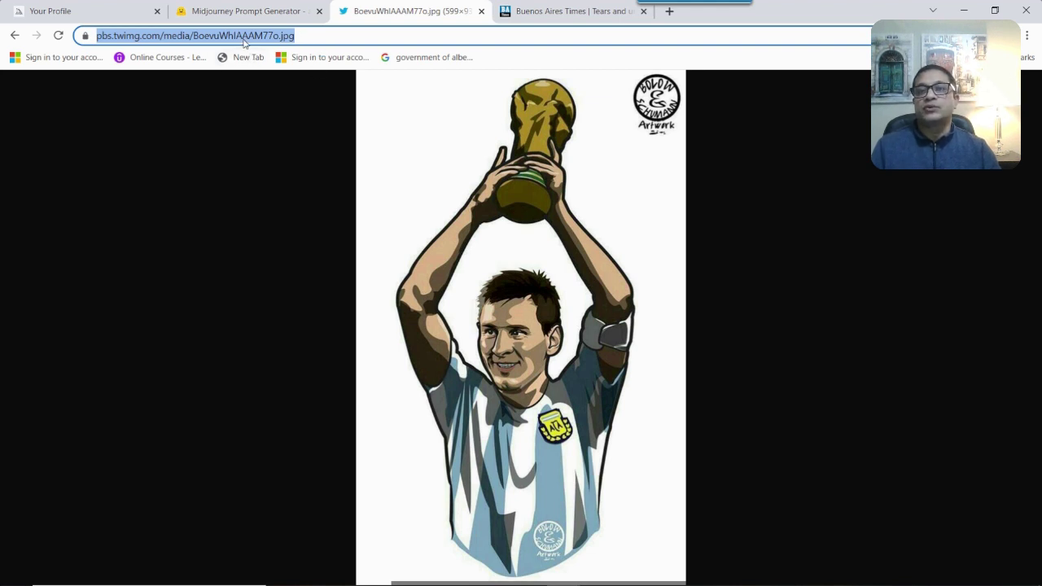
left_click(556, 11)
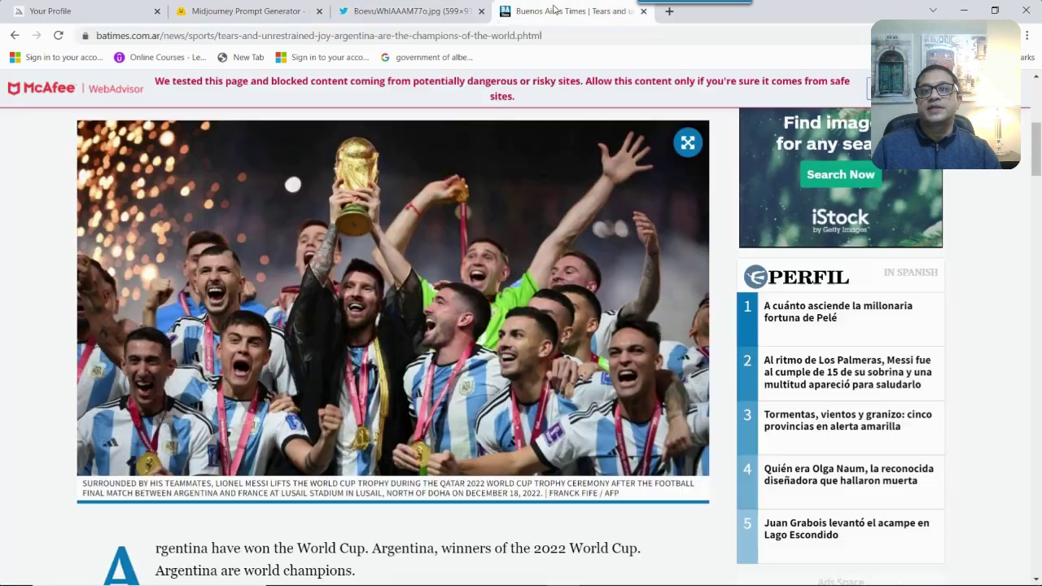
right_click(387, 310)
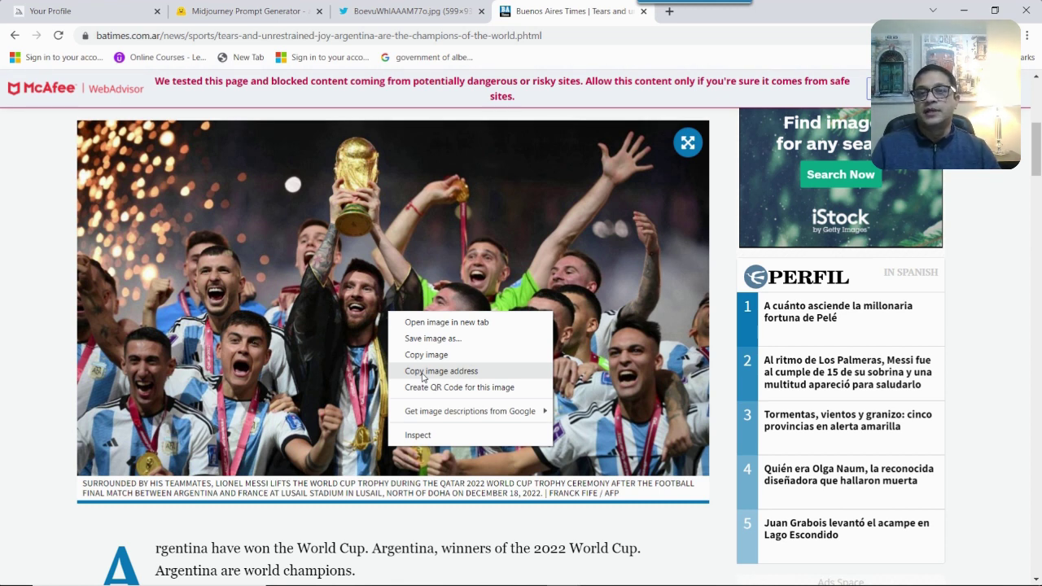
left_click(31, 289)
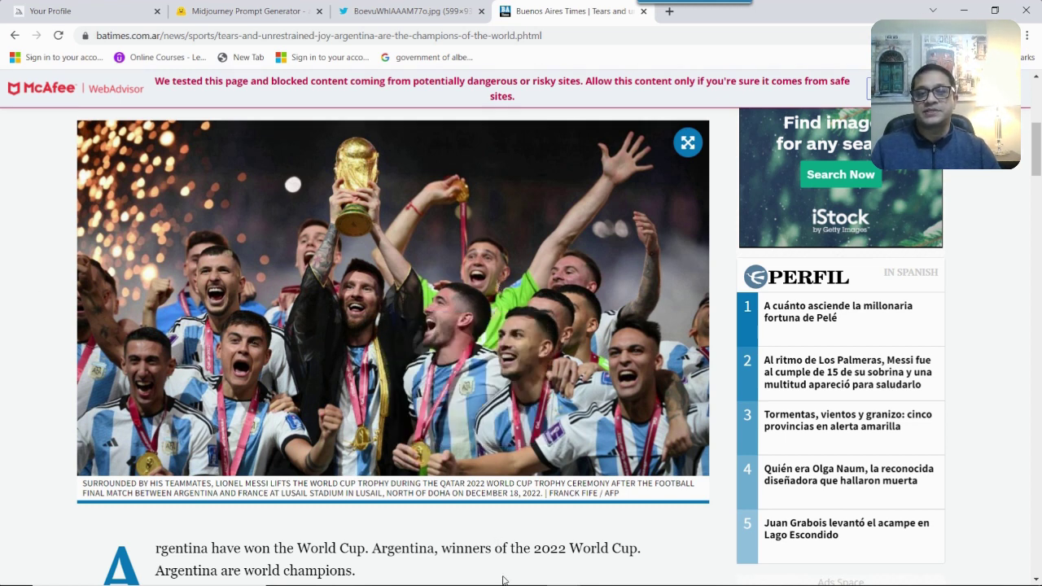
mouse_move(505, 582)
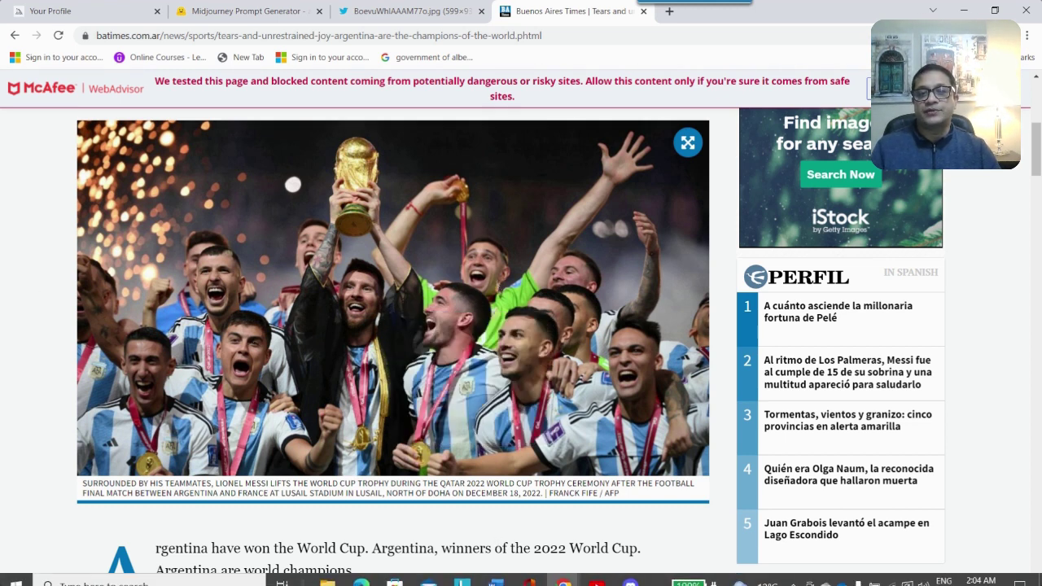
Switch back to Discord and start an /imagine prompt with the link of the uploaded Messi.jpg team photo
left_click(631, 573)
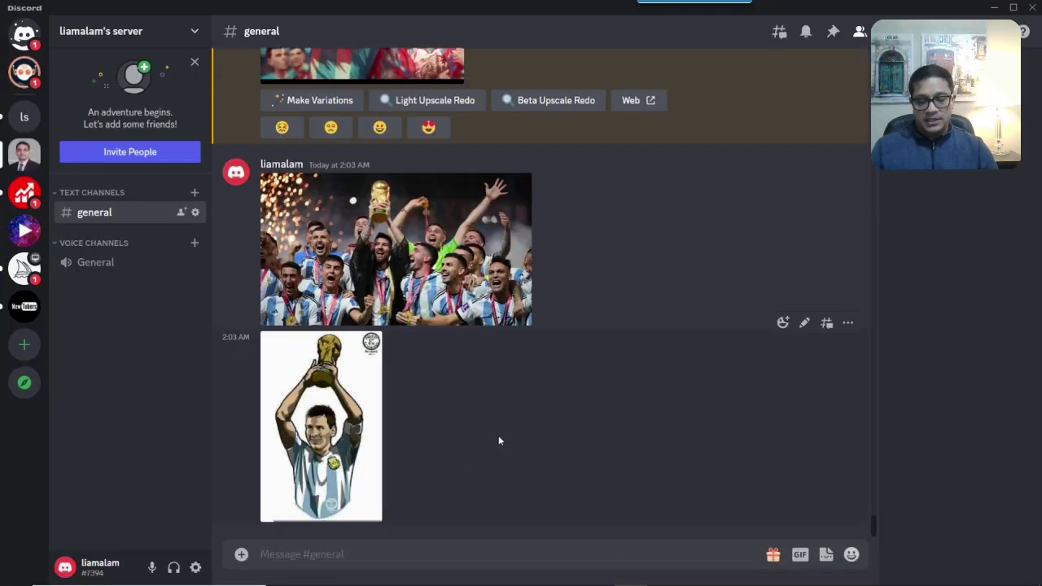
type("/imagine")
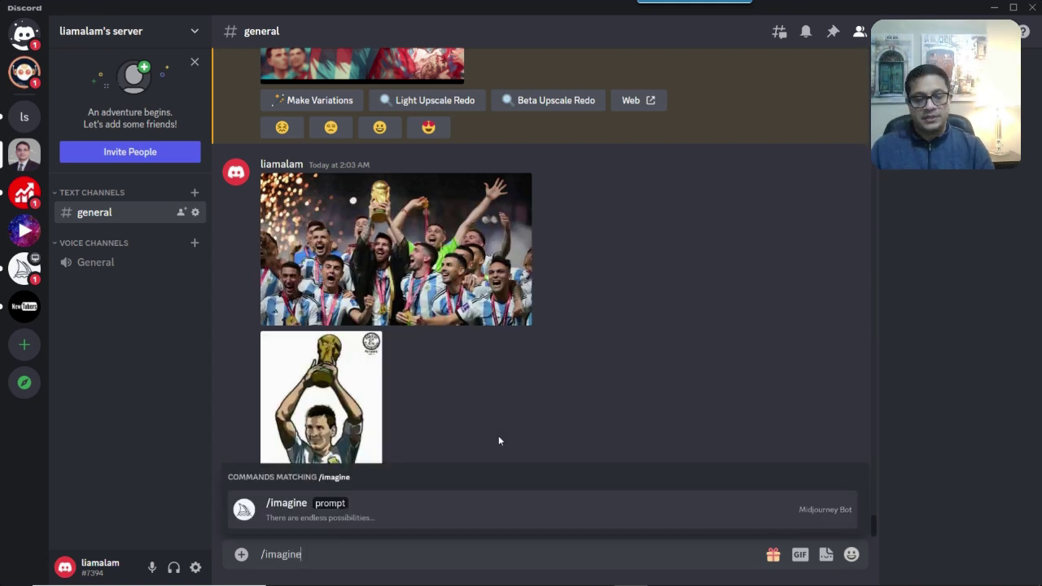
left_click(370, 506)
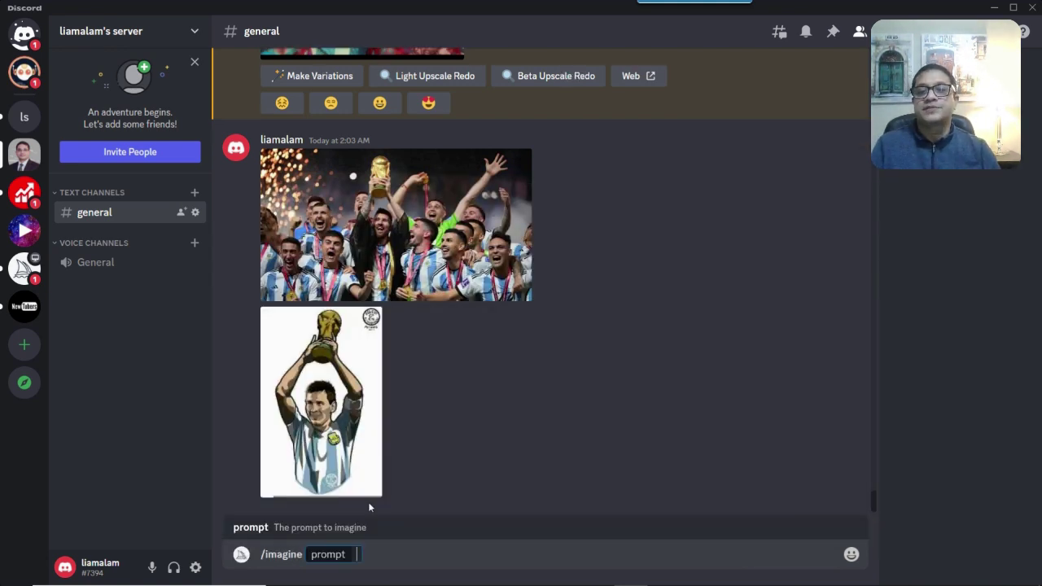
right_click(385, 236)
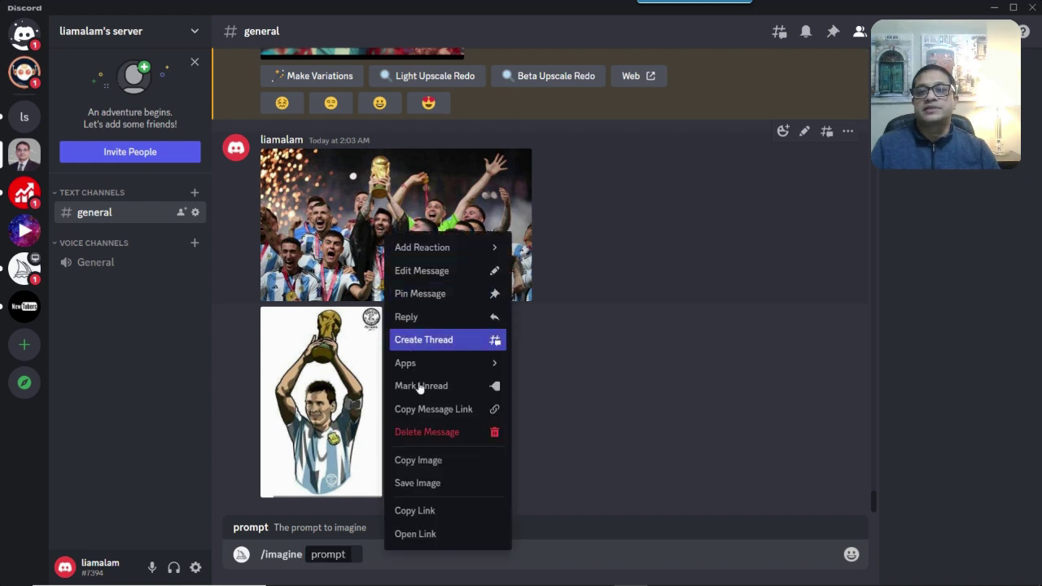
left_click(429, 511)
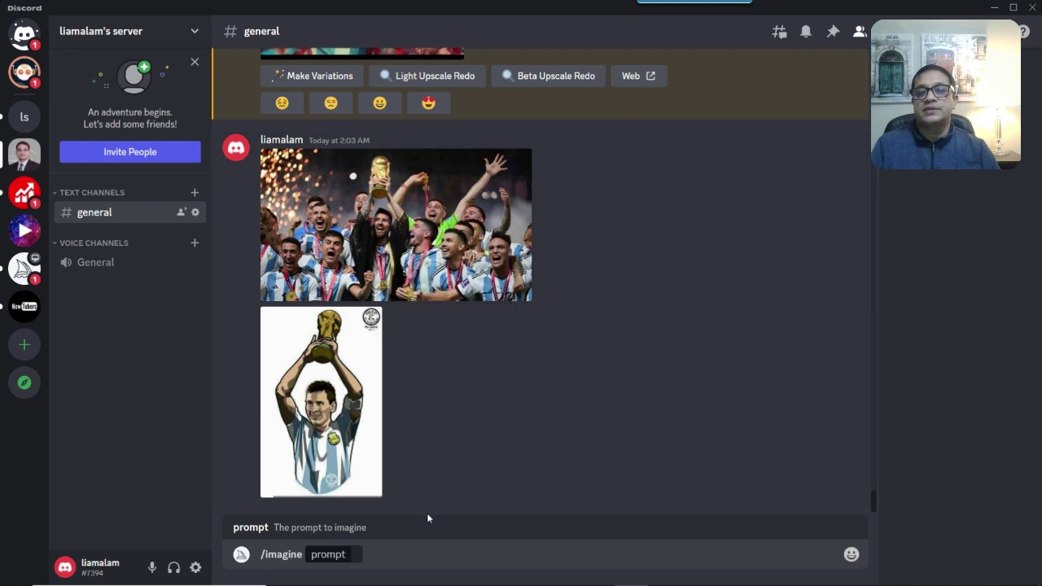
left_click(359, 556)
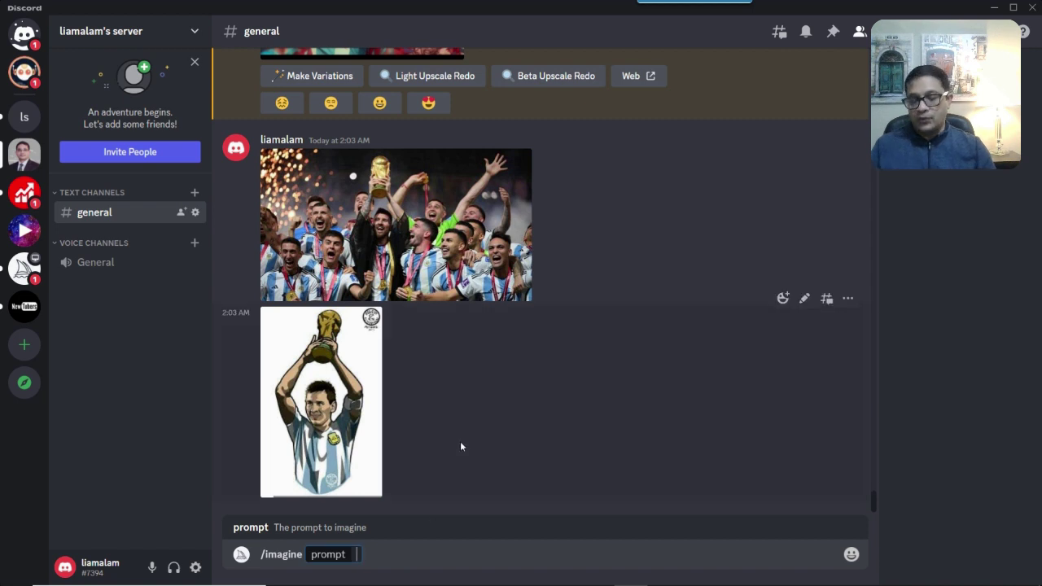
key("ctrl+v")
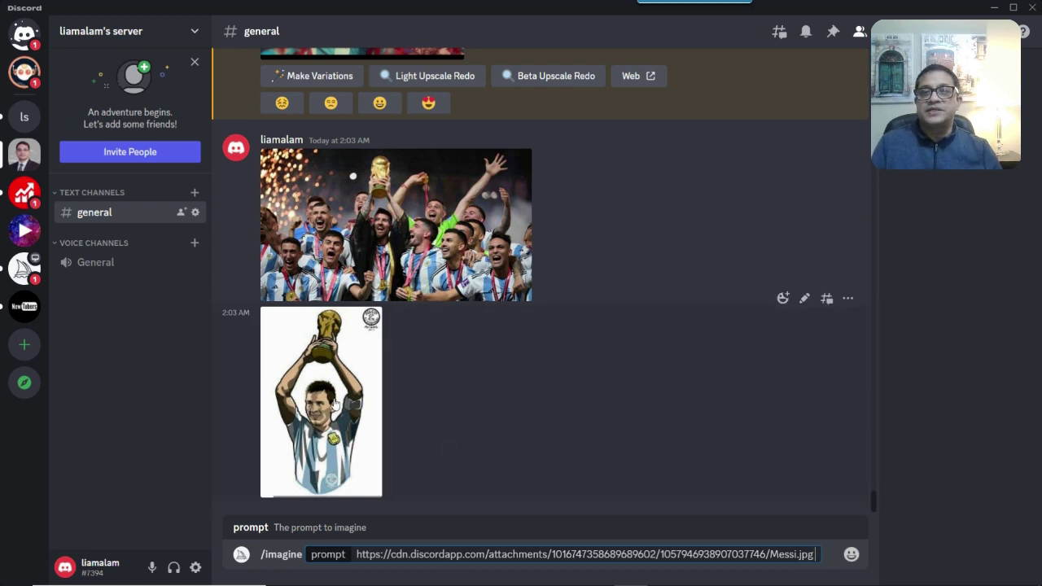
Add the link of the uploaded Messi animated image to the /imagine prompt after the first link
right_click(318, 415)
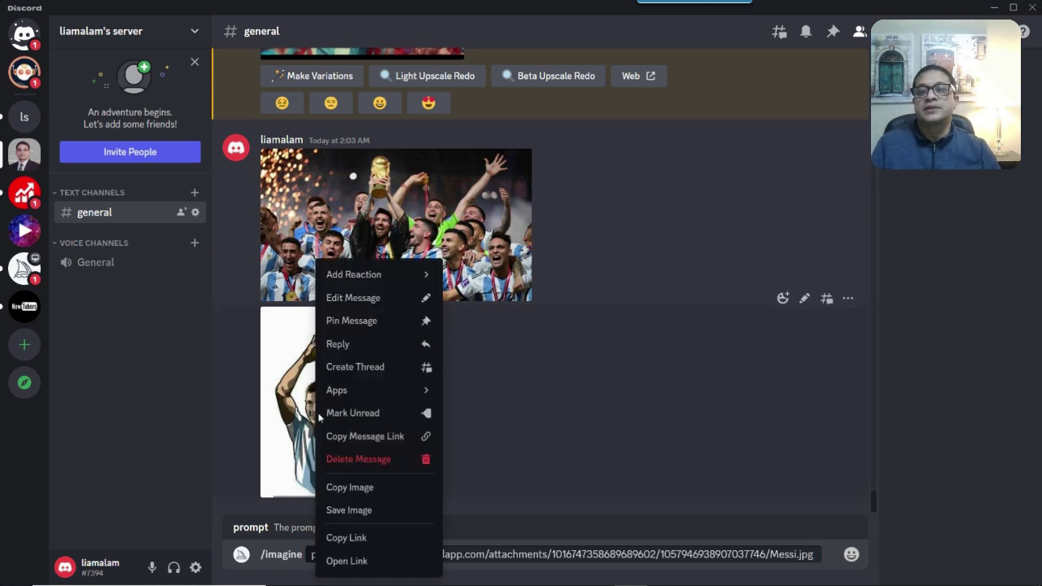
left_click(338, 536)
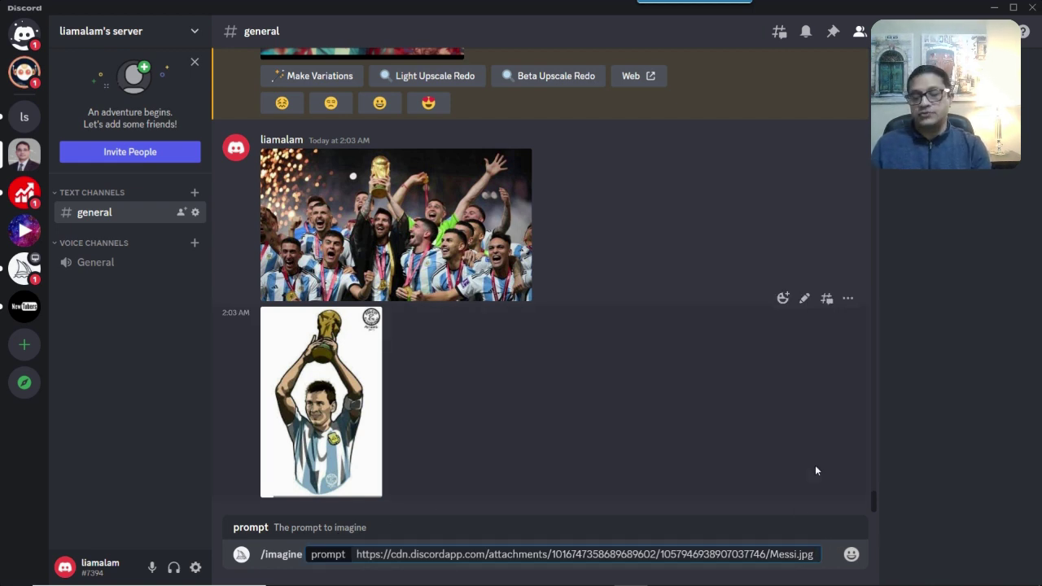
key("ctrl+v")
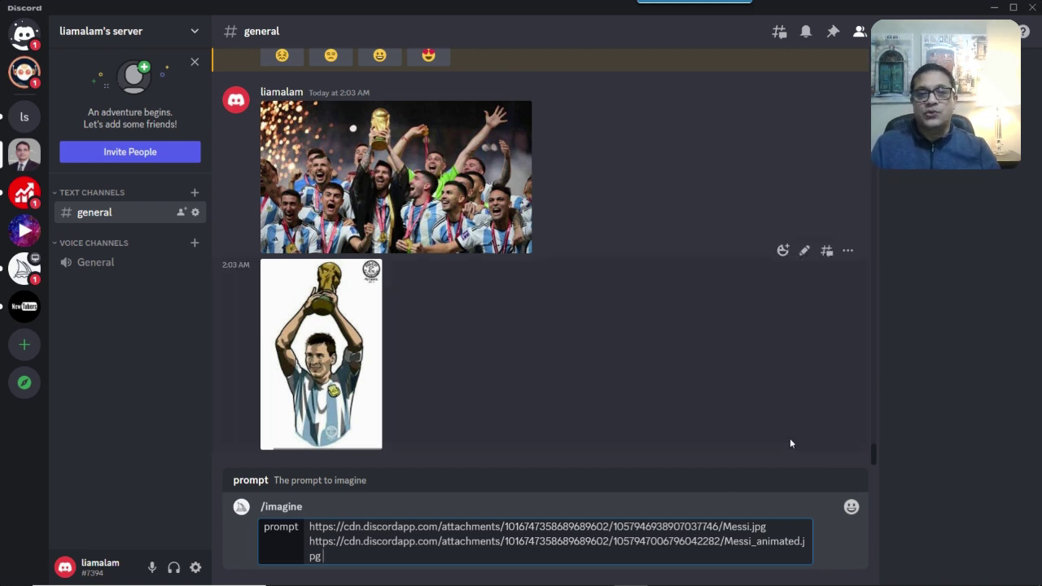
Switch to Chrome and generate two rounds of prompt ideas for "Messi world cup trophy" in the Midjourney Prompt Generator
mouse_move(561, 581)
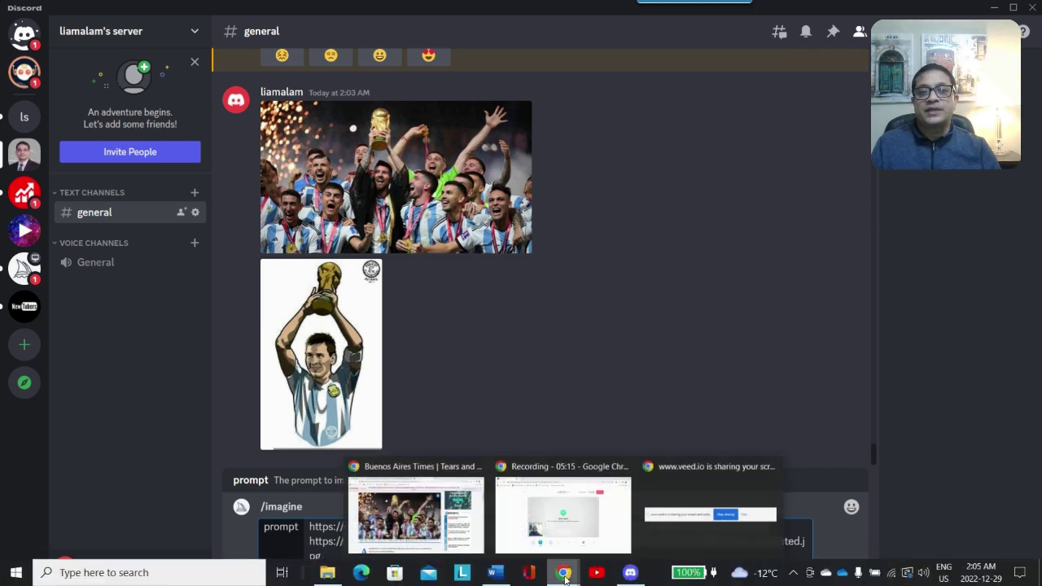
left_click(444, 531)
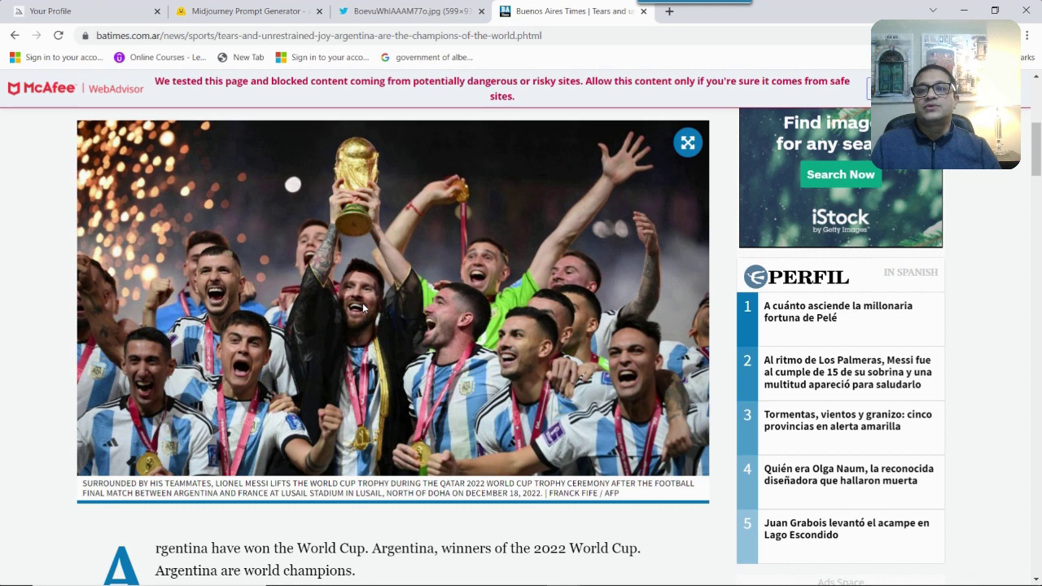
left_click(215, 15)
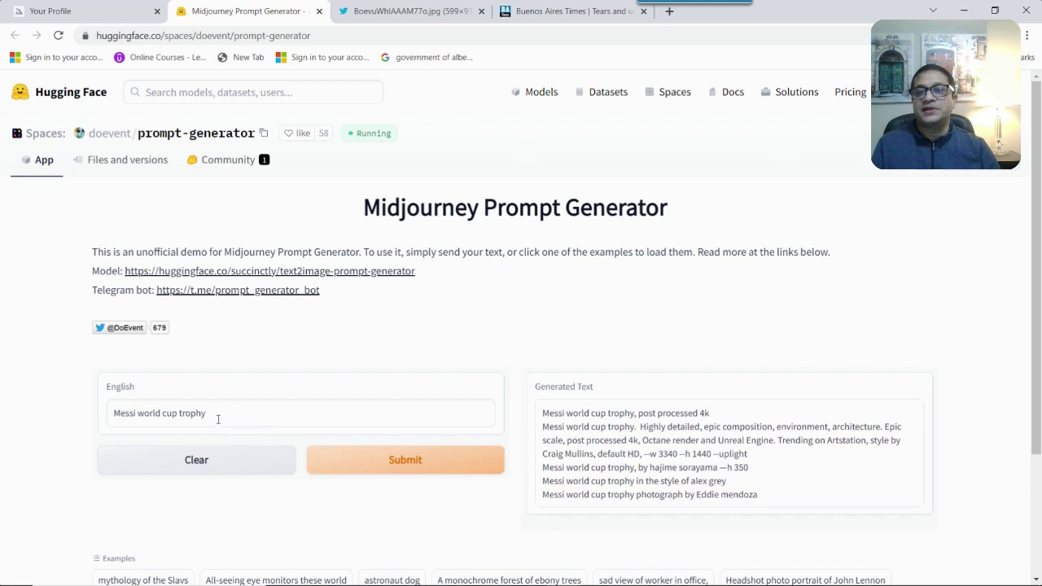
left_click_drag(217, 415, 72, 425)
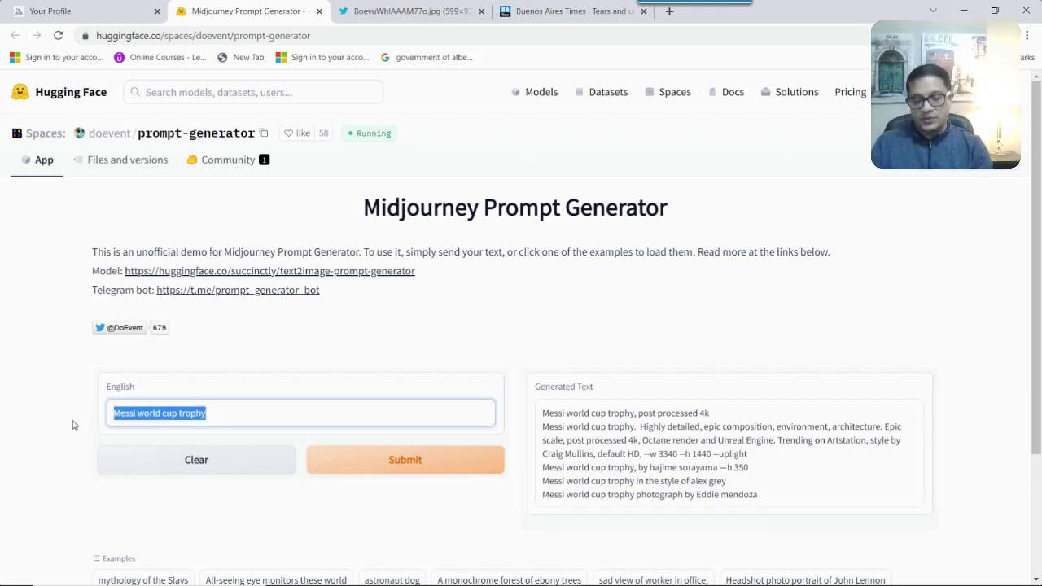
type("mes")
key("BackSpace")
key("BackSpace")
key("BackSpace")
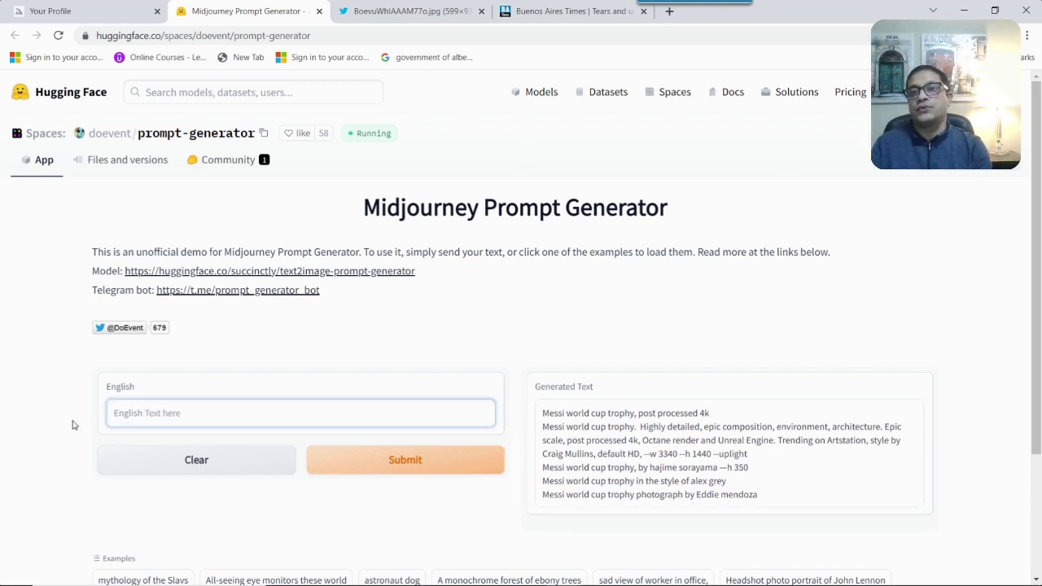
type("Messi ")
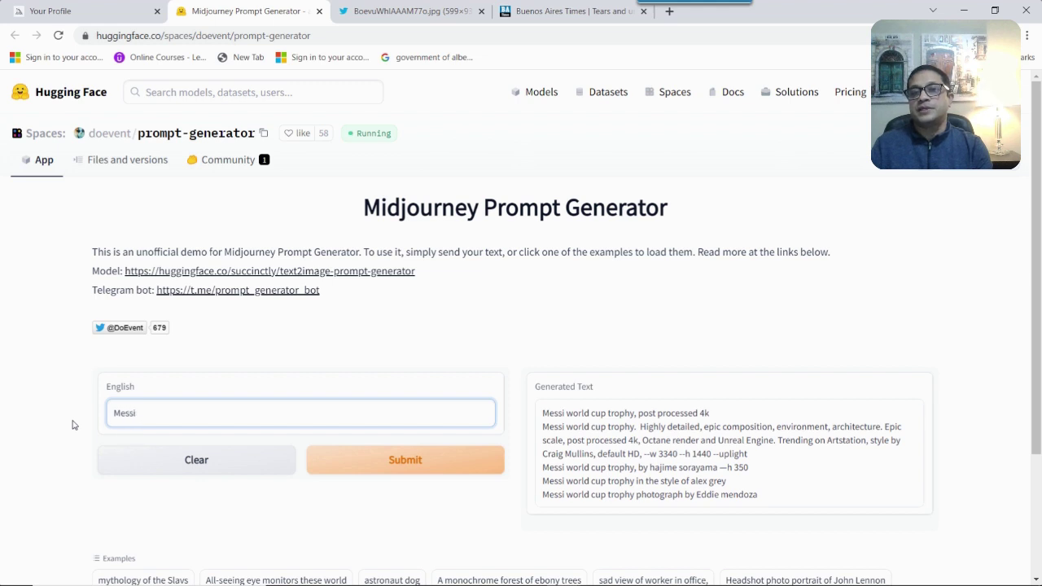
type("world c")
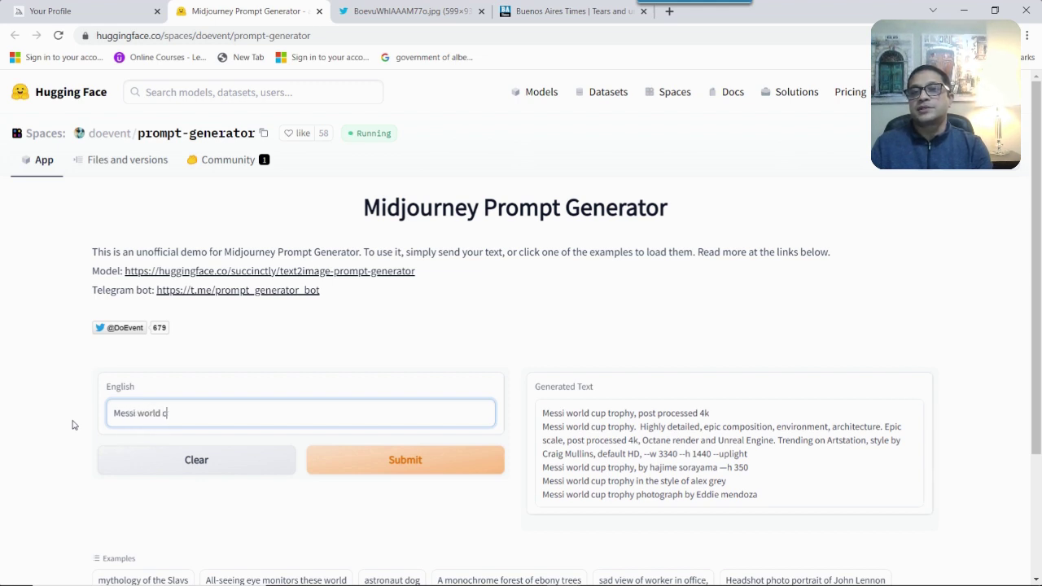
type("up trop")
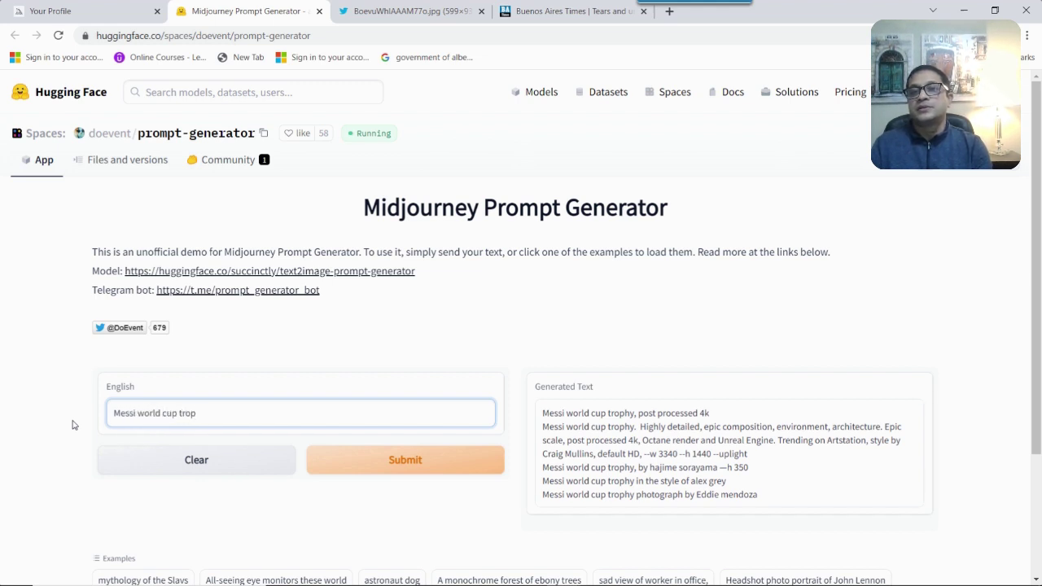
type("hy")
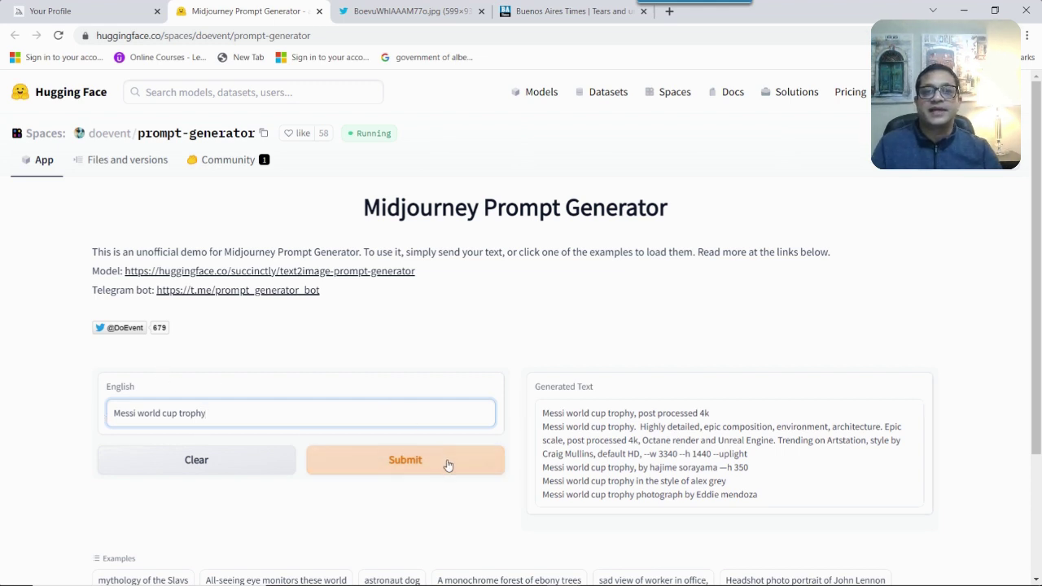
left_click(396, 463)
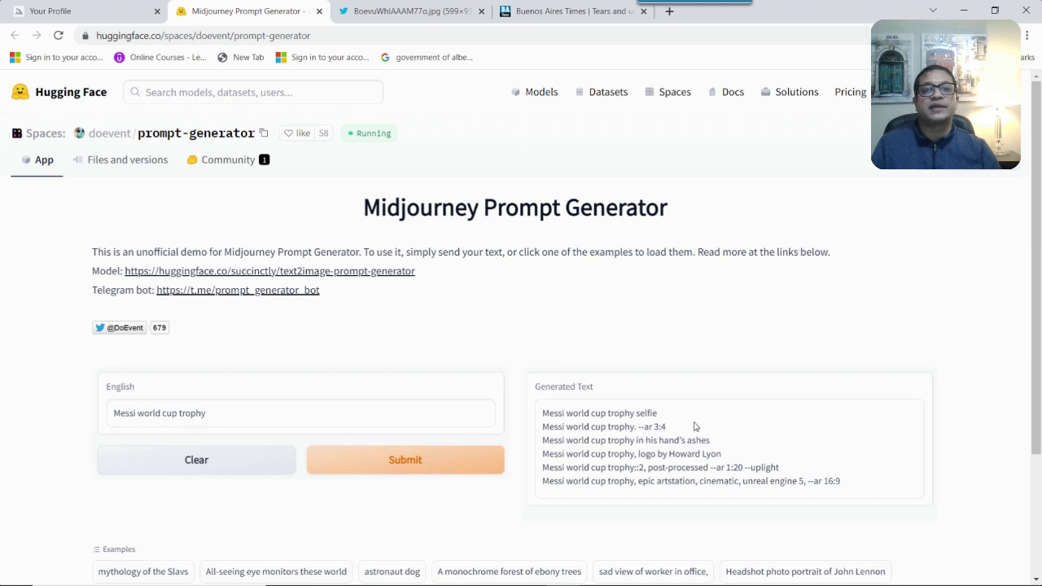
left_click(431, 461)
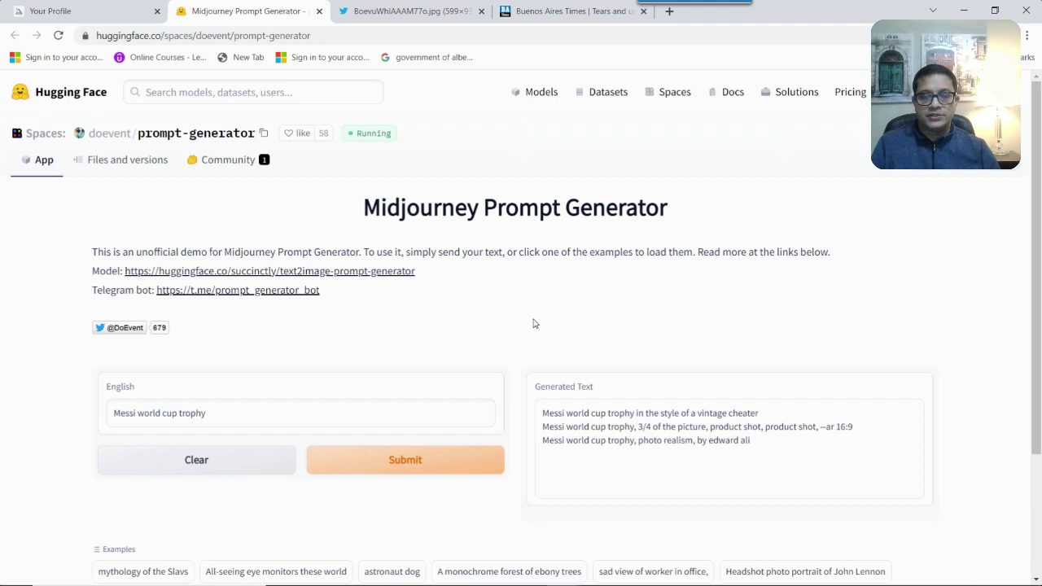
Switch back to Discord, add "anime art style, highly detailed, 8k, 4k" after the two image links and submit the /imagine prompt
mouse_move(537, 579)
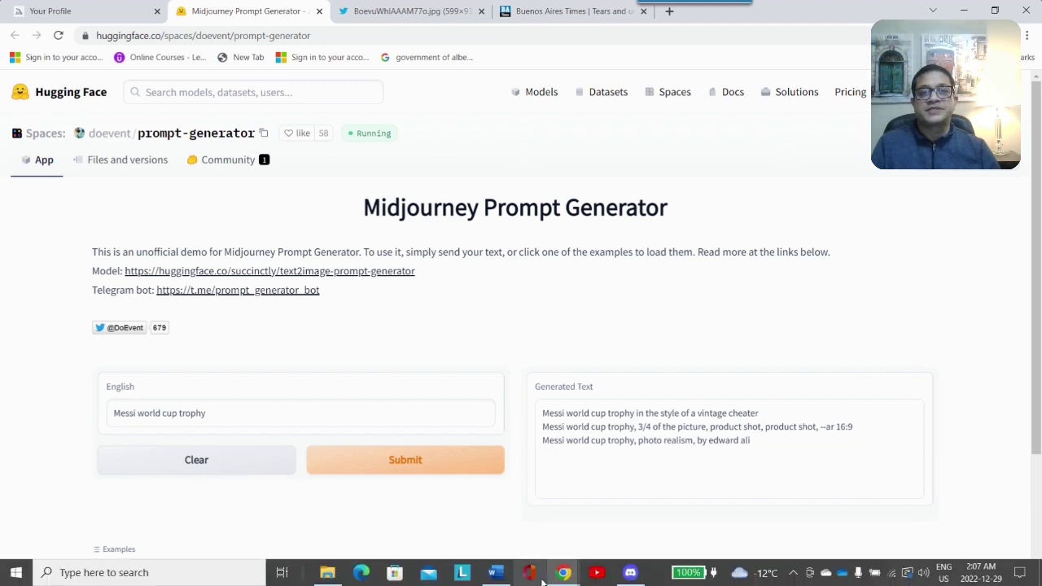
left_click(630, 574)
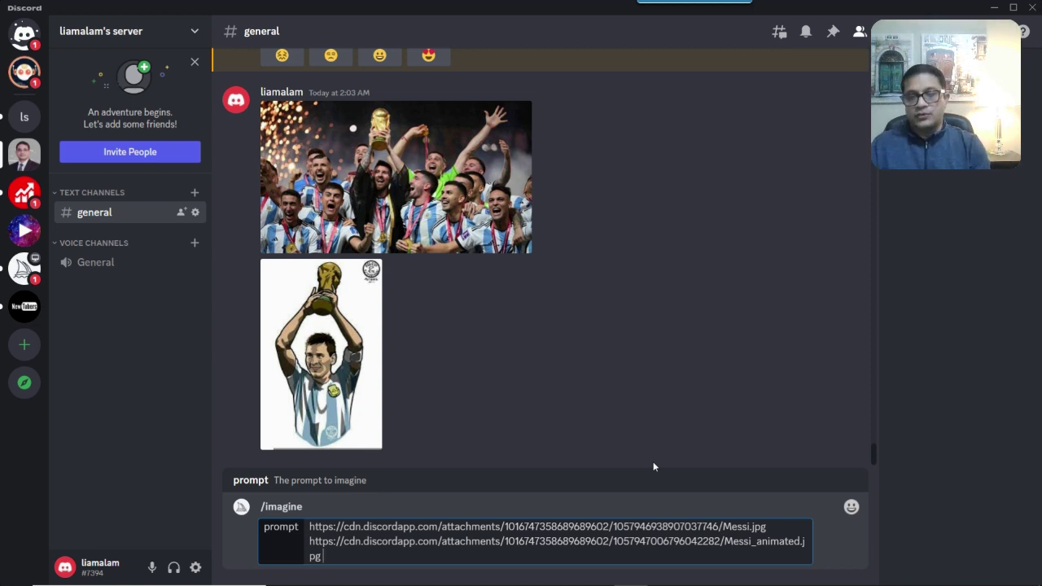
type("an")
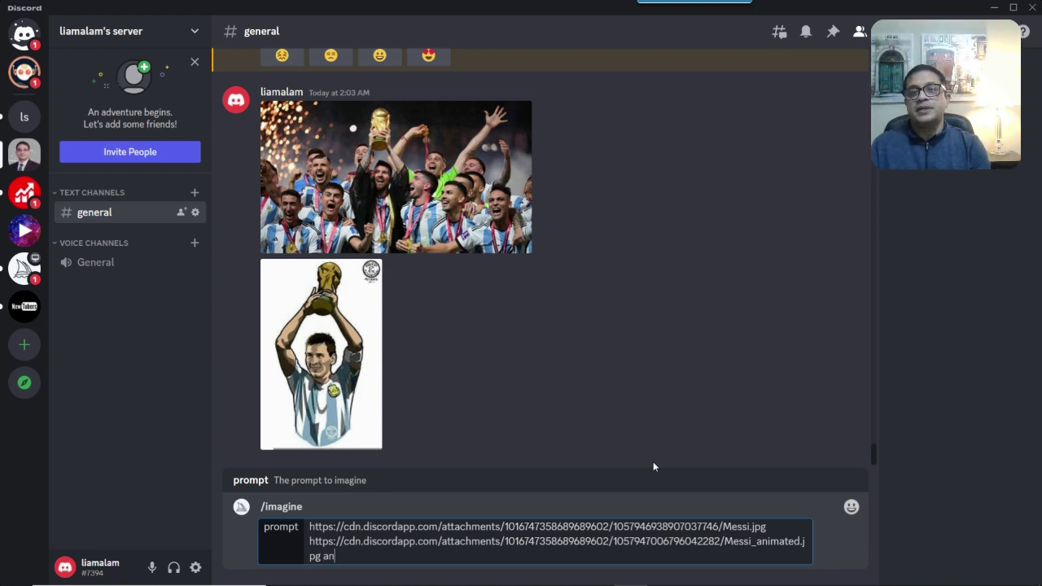
type("ime art")
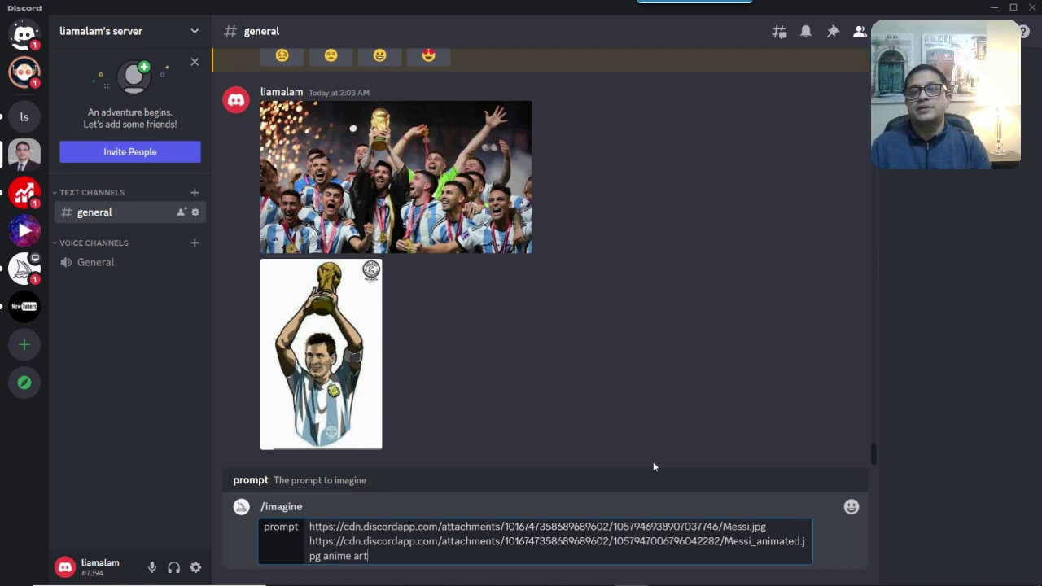
type(" style,")
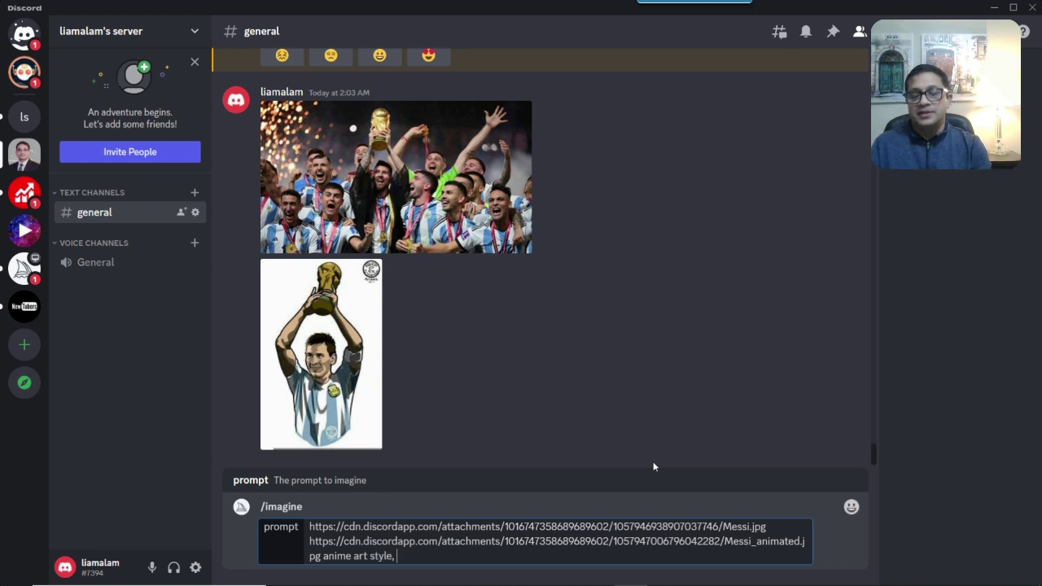
type(" highly detailed")
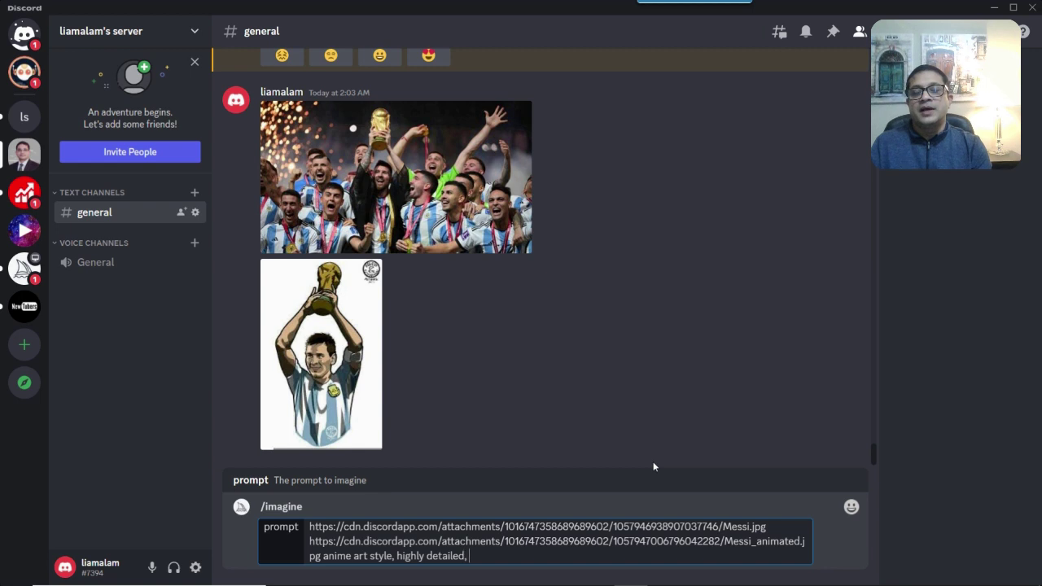
type(", 8k")
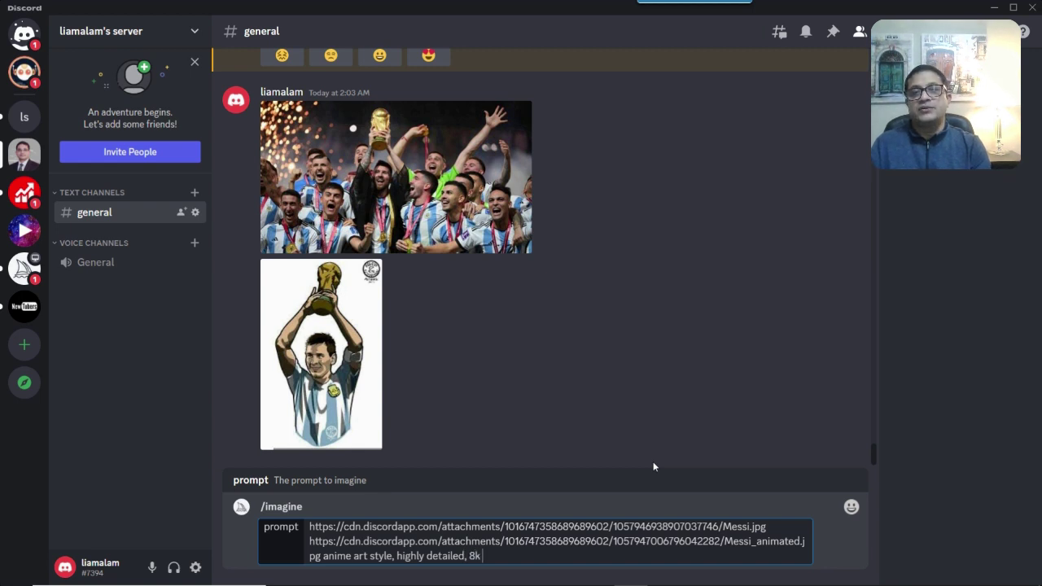
type(", 4k")
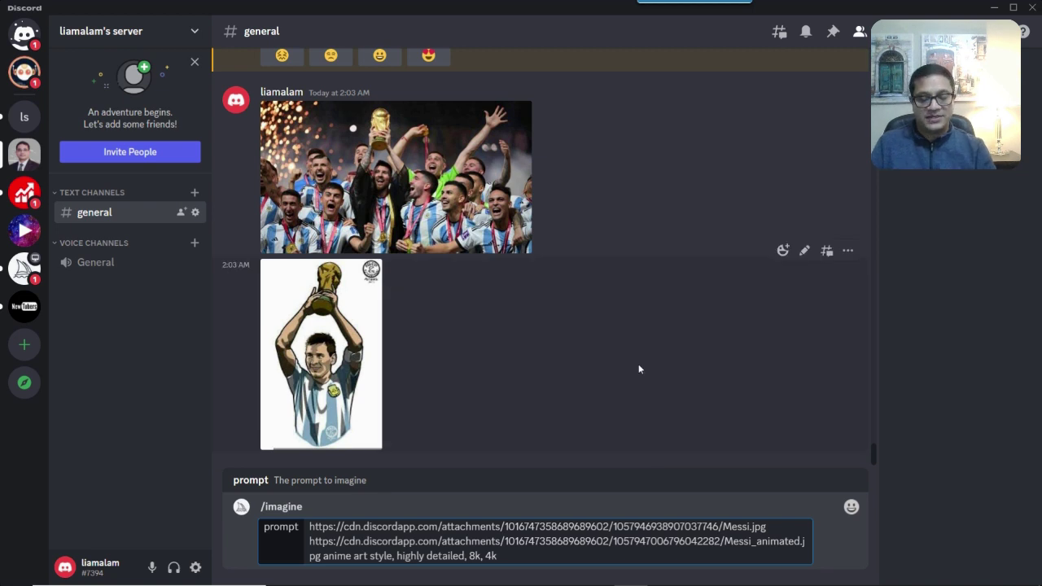
key("Return")
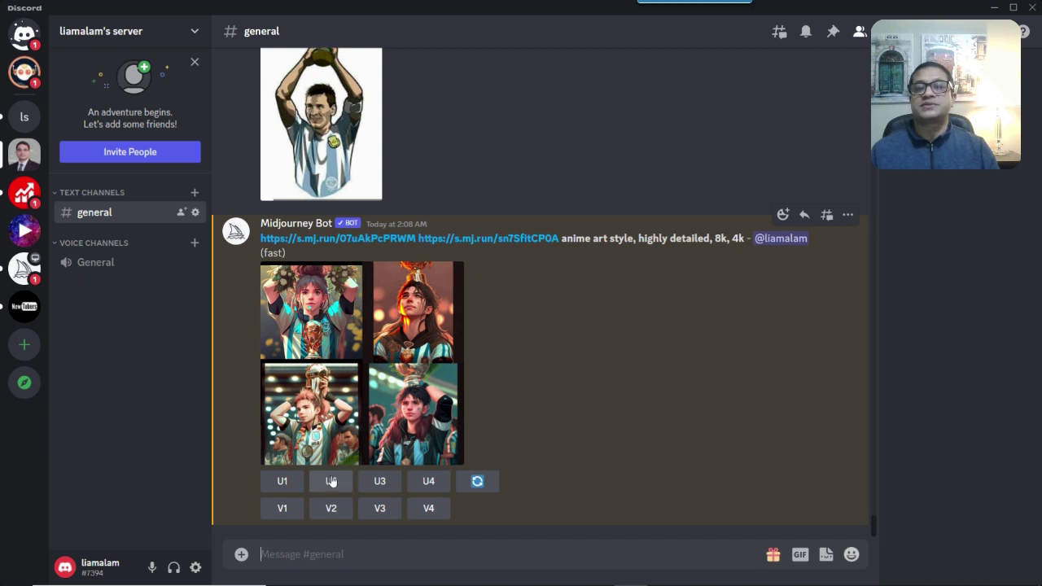
Upscale the third image of the generated anime grid and view the four-image grid enlarged
left_click(380, 483)
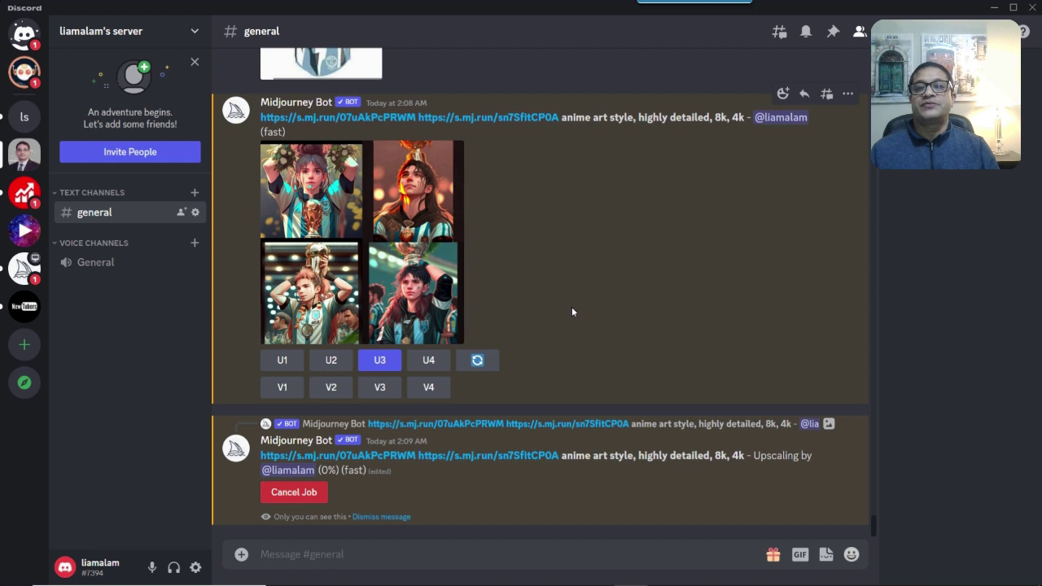
left_click(360, 249)
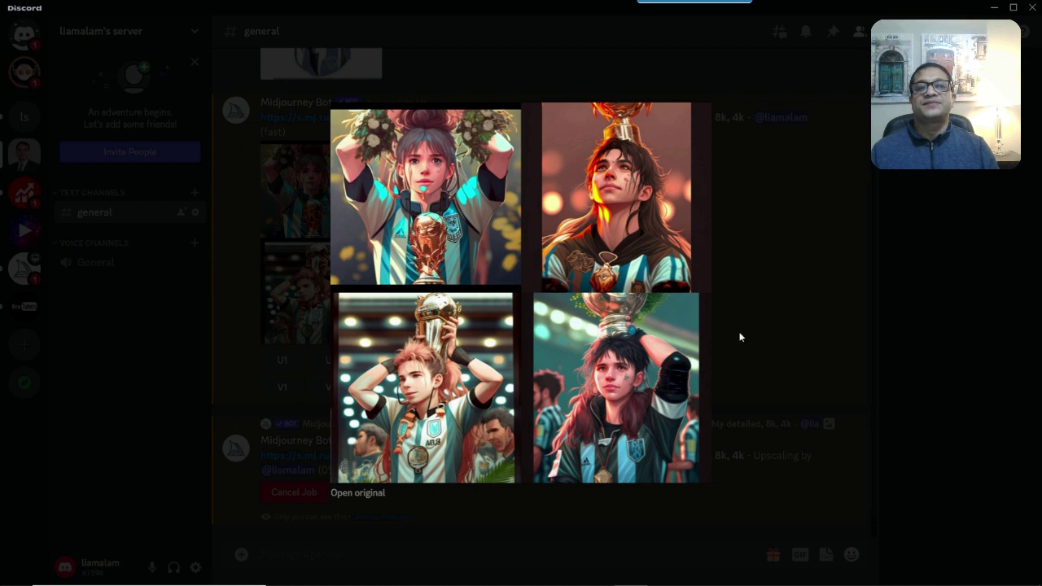
left_click(794, 332)
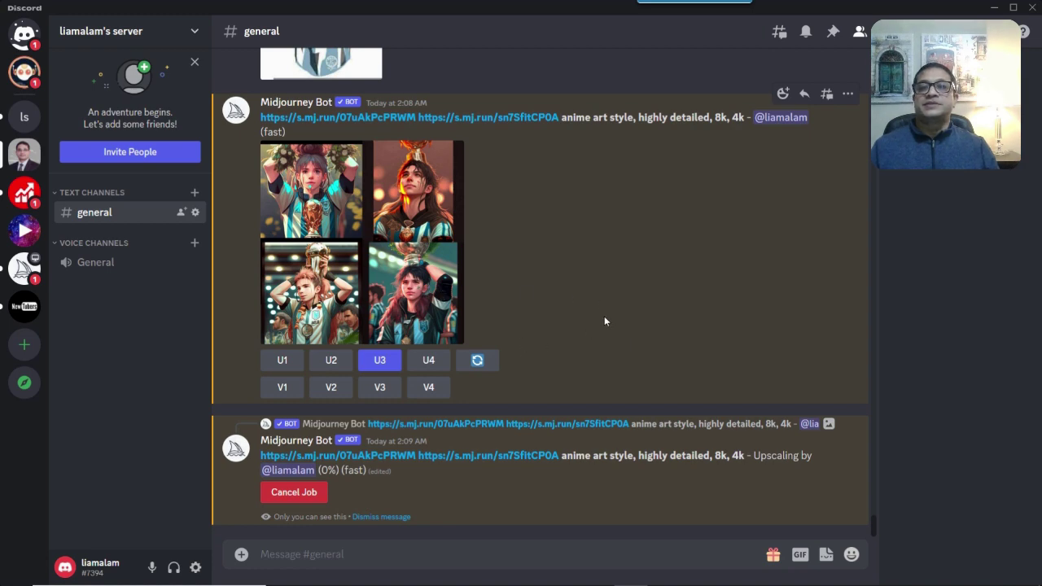
Compare the two uploaded Messi reference images with the generated grid and the upscaled anime picture, viewing the upscaled picture enlarged
scroll(604, 316, "up", 4)
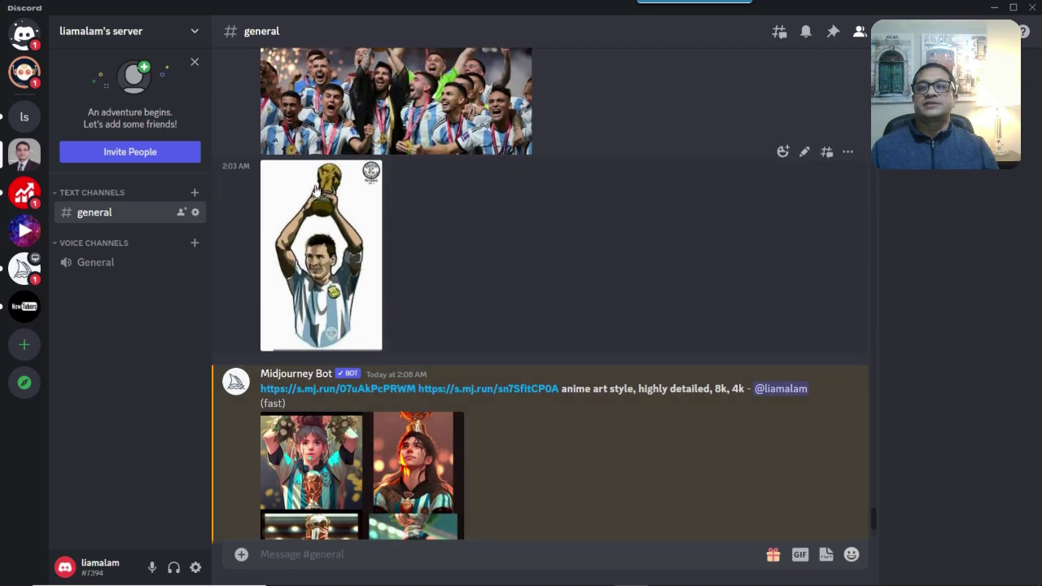
scroll(518, 295, "up", 2)
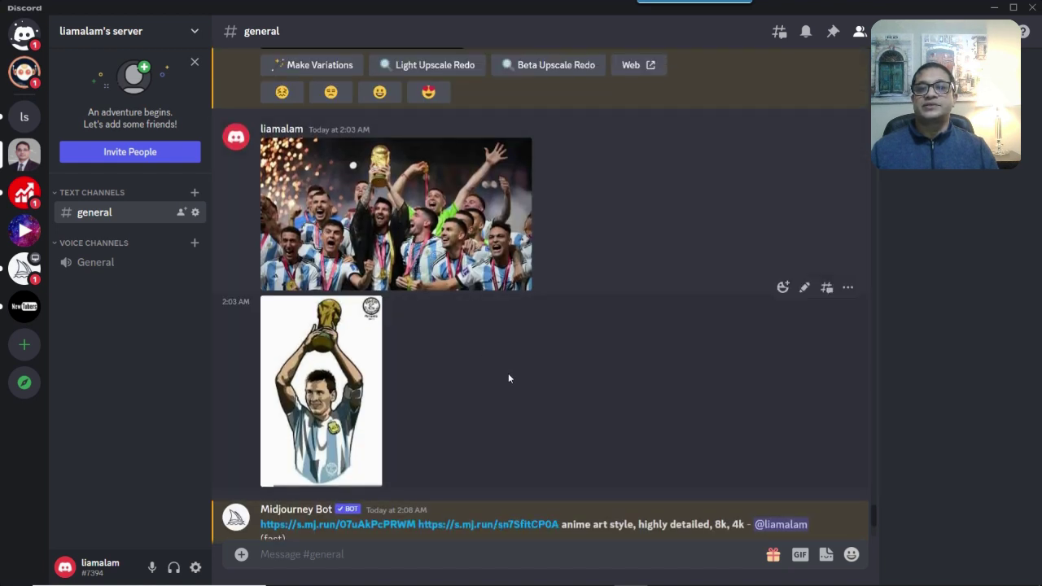
scroll(508, 376, "down", 3)
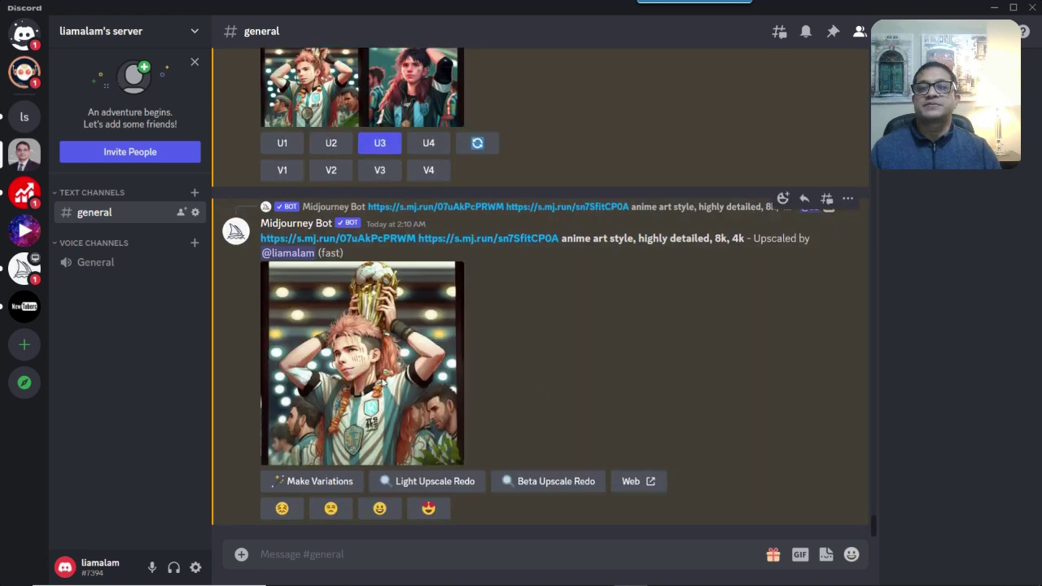
left_click(382, 383)
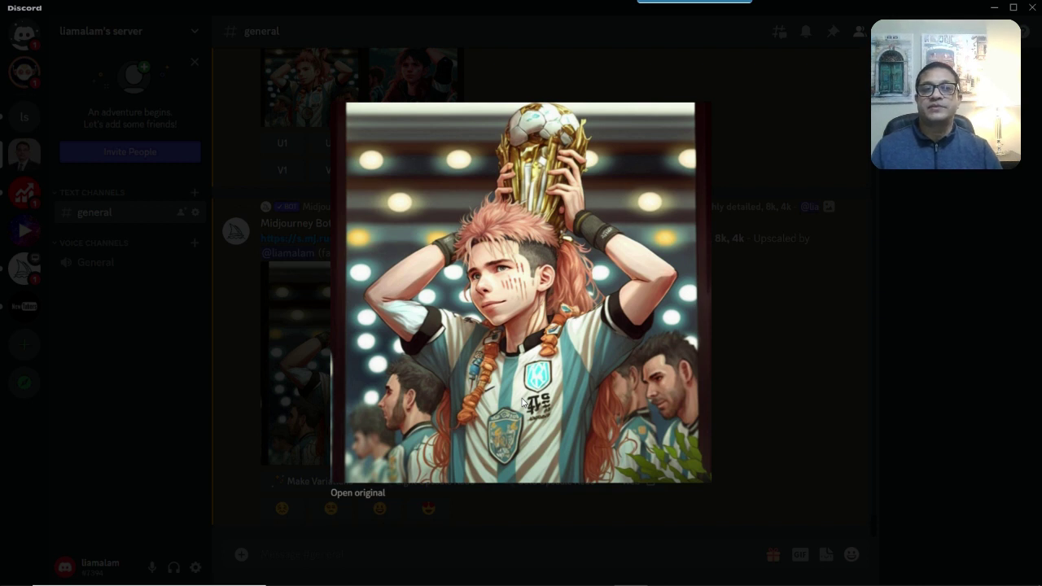
left_click(754, 443)
scroll(509, 382, "up", 10)
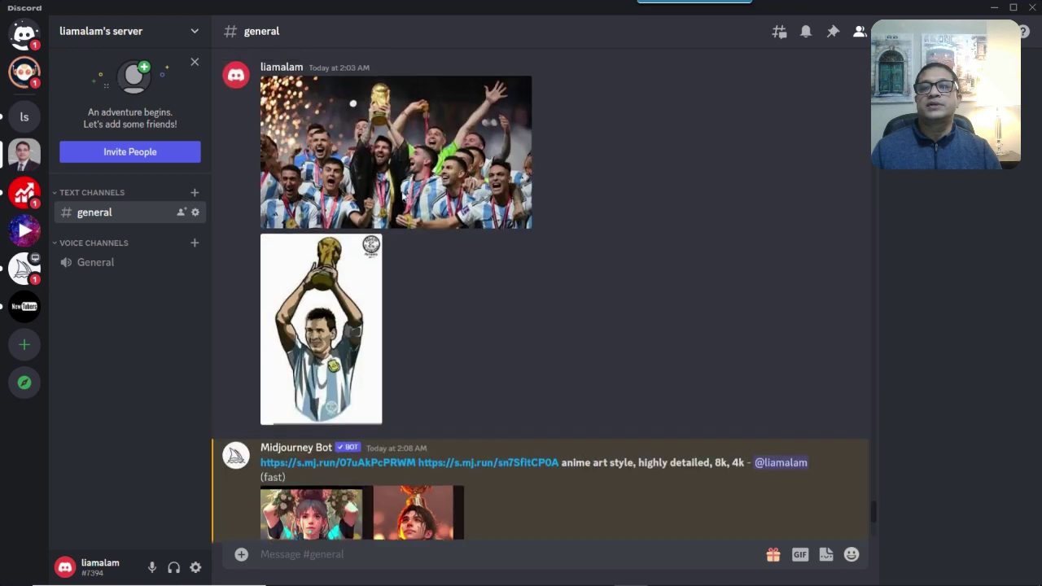
scroll(402, 193, "up", 2)
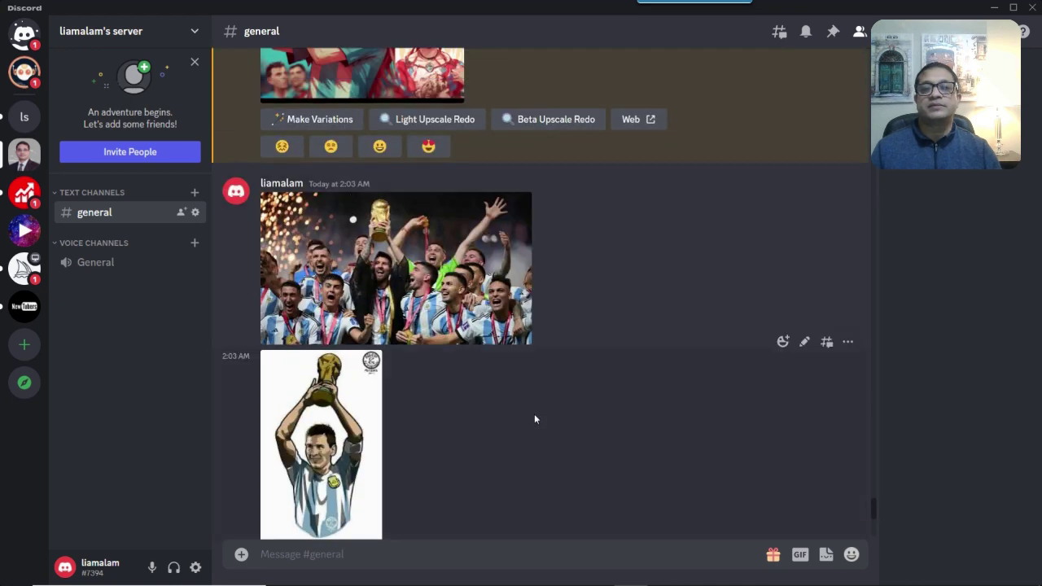
scroll(534, 418, "down", 10)
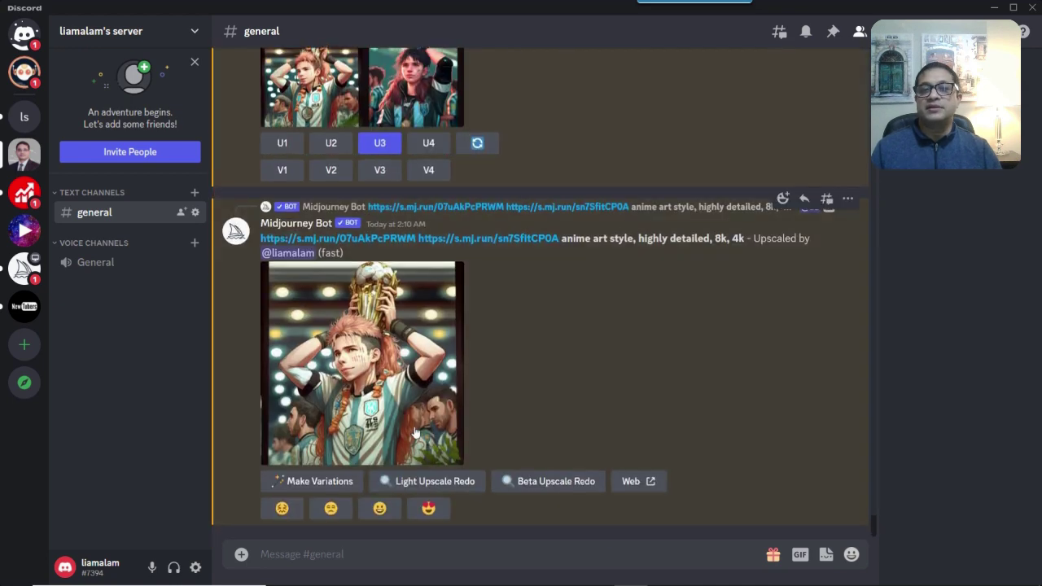
scroll(513, 336, "up", 7)
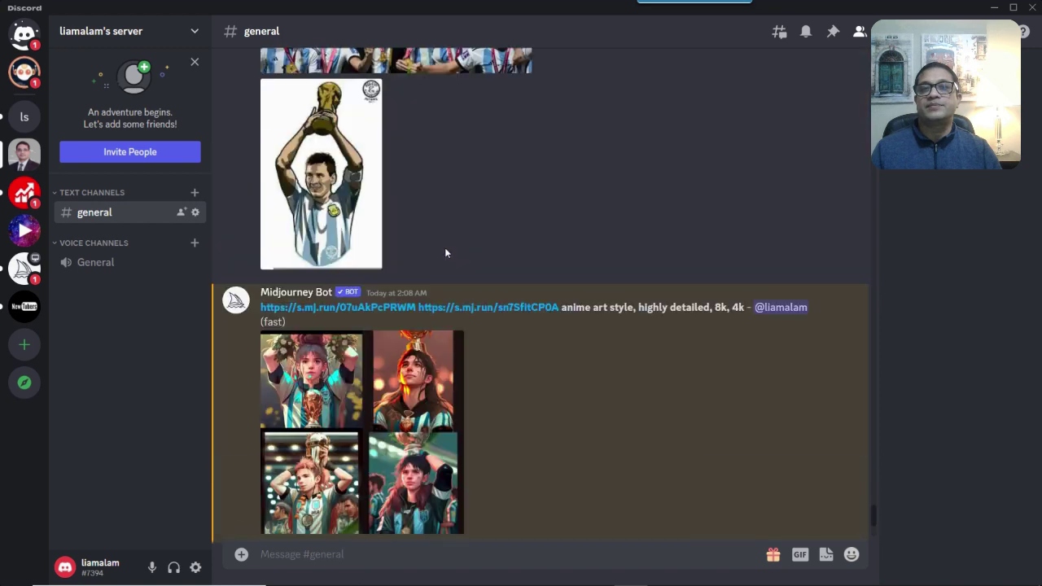
scroll(547, 390, "down", 7)
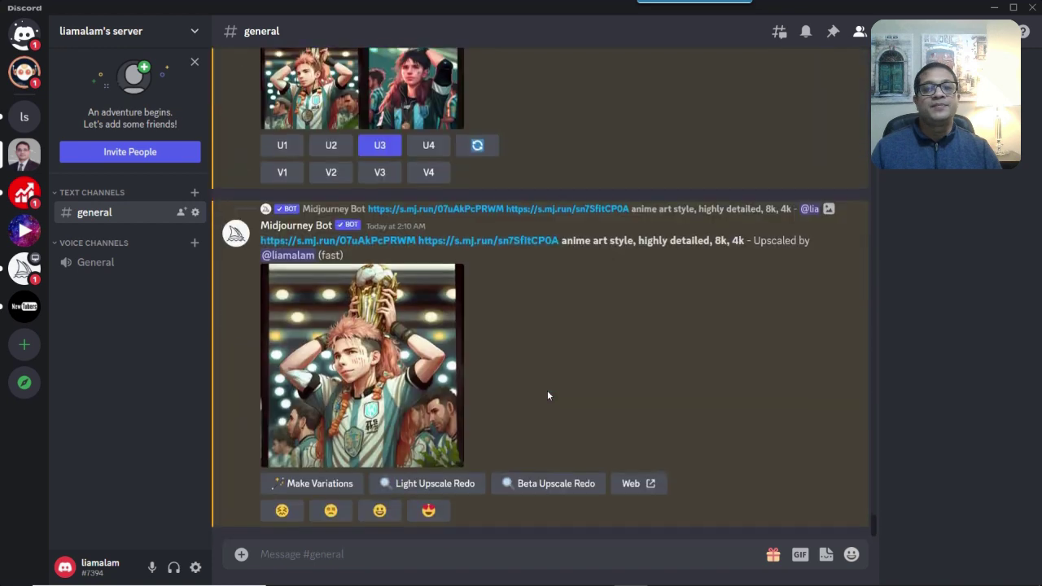